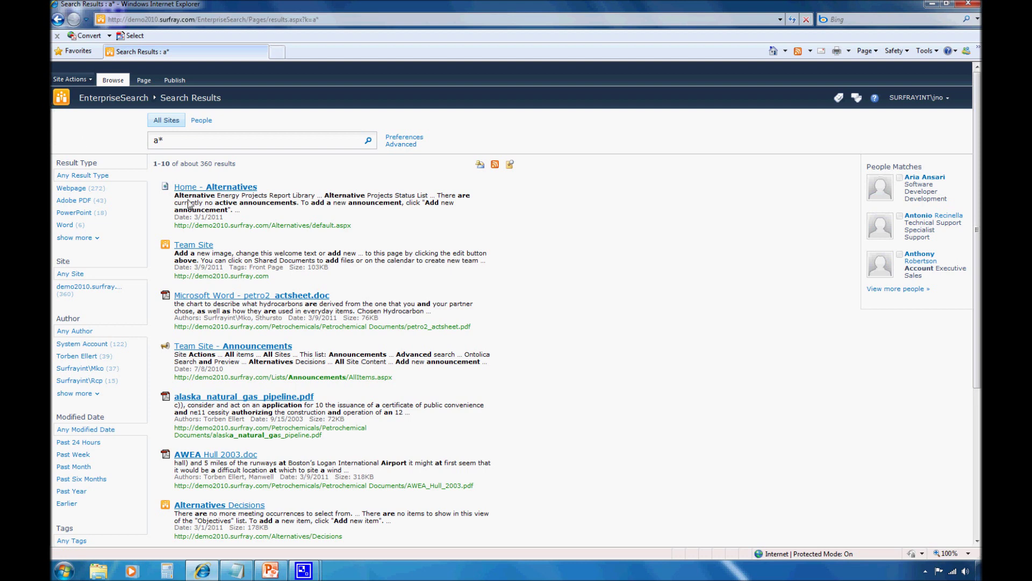
- Put the search results page into edit mode from Site Actions
{"action": "scroll", "coordinate": [176, 368], "scroll_direction": "down", "scroll_amount": 3}
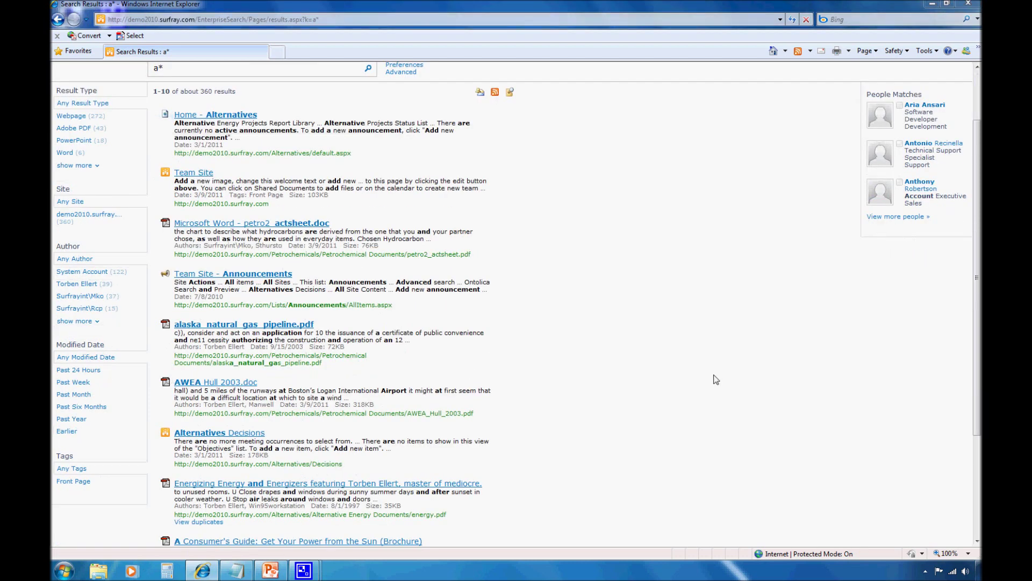
{"action": "left_click_drag", "start_coordinate": [974, 315], "coordinate": [972, 269]}
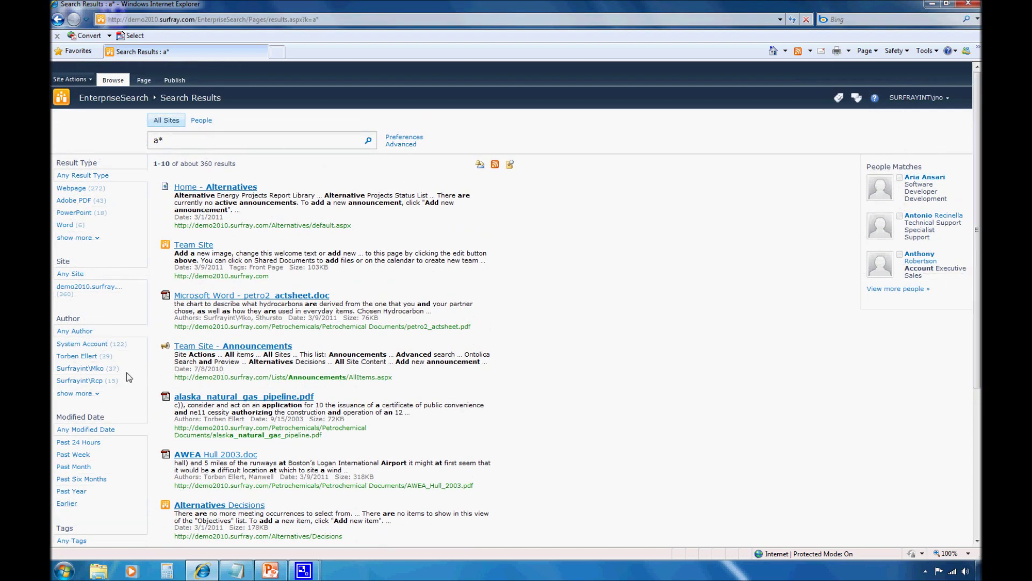
{"action": "left_click", "coordinate": [86, 80]}
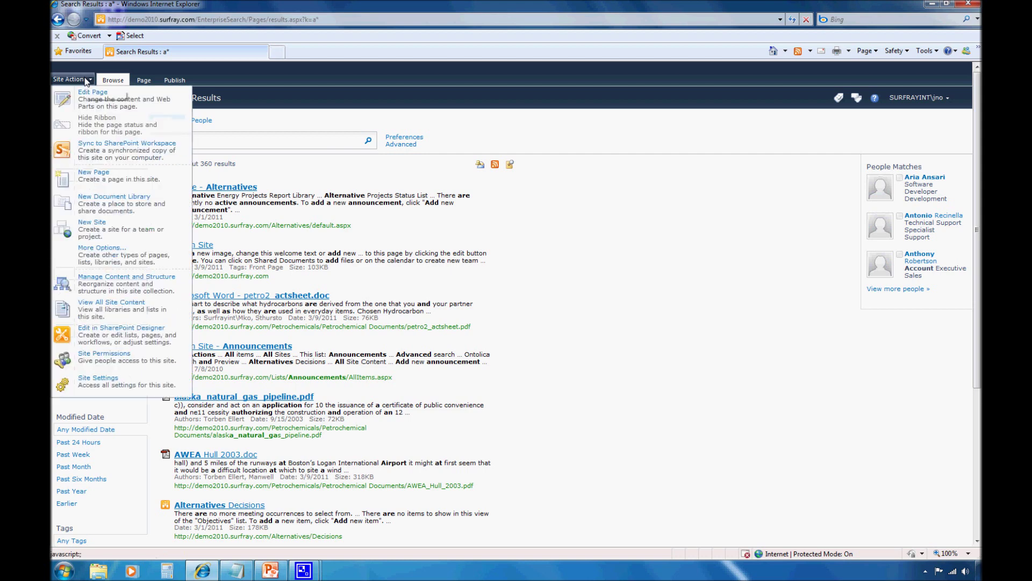
{"action": "left_click", "coordinate": [93, 94]}
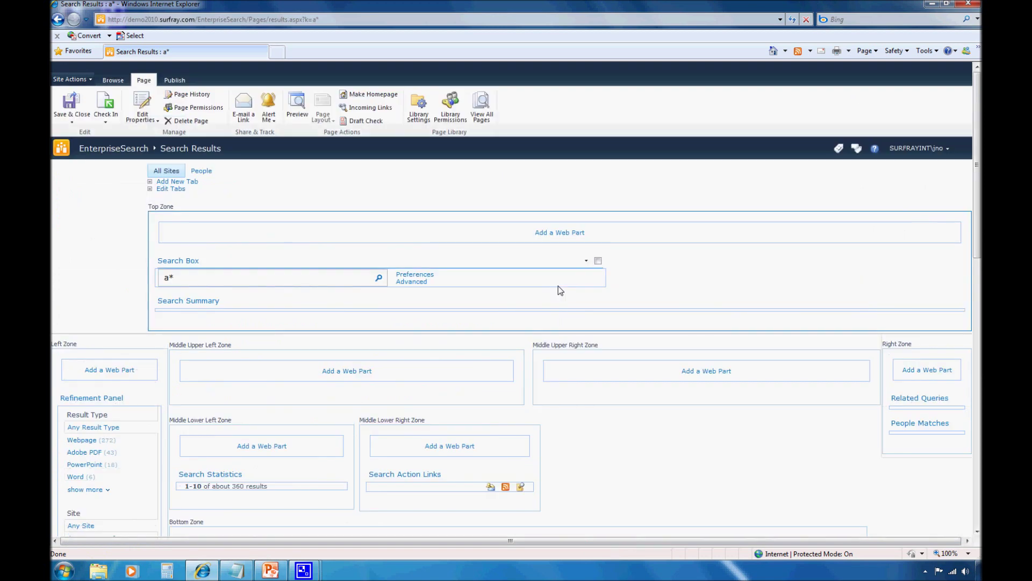
- Open the Refinement Panel's Filter Category Definition XML and bring it up in Notepad
{"action": "left_click", "coordinate": [143, 399]}
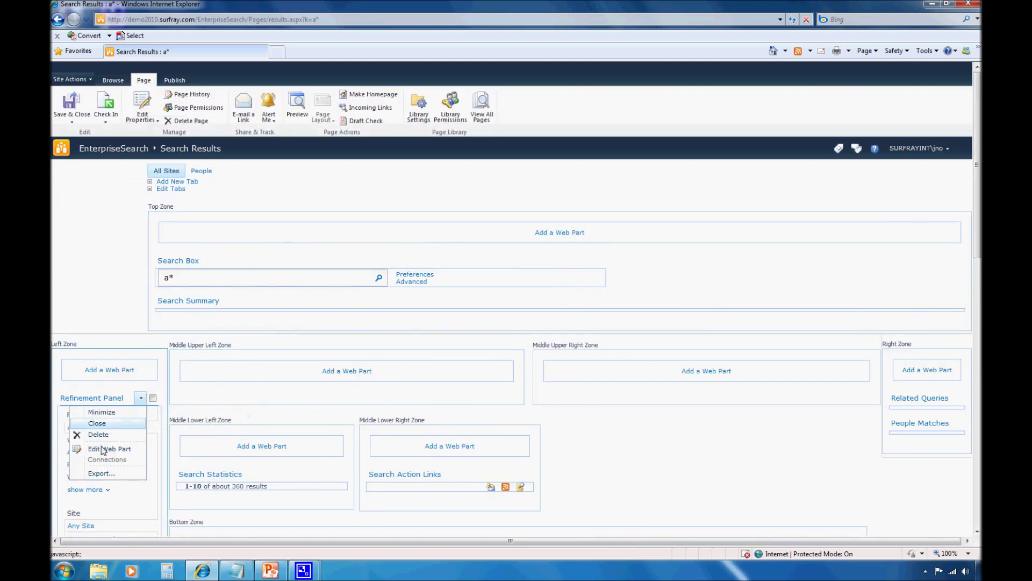
{"action": "left_click", "coordinate": [104, 450]}
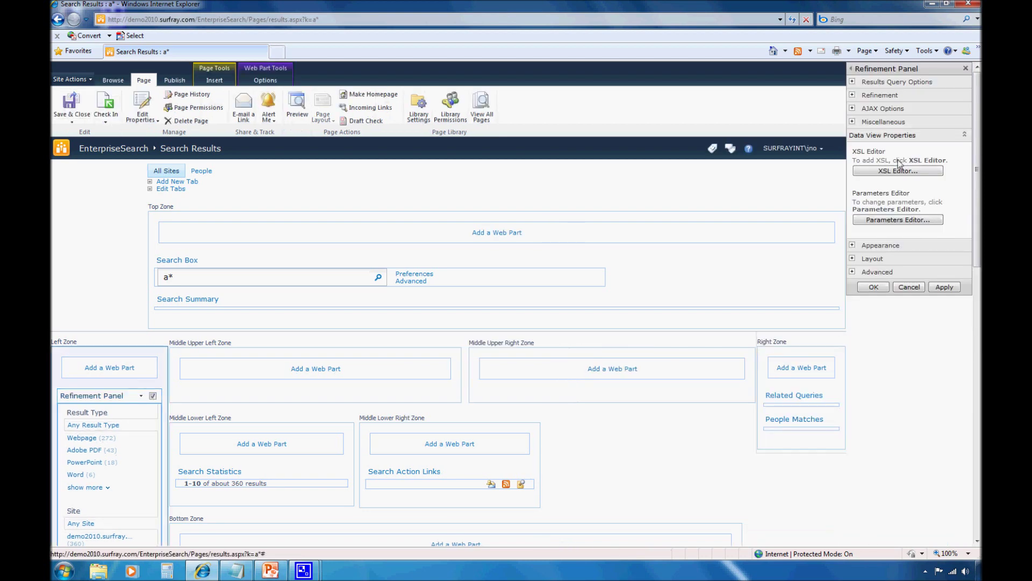
{"action": "left_click", "coordinate": [854, 95]}
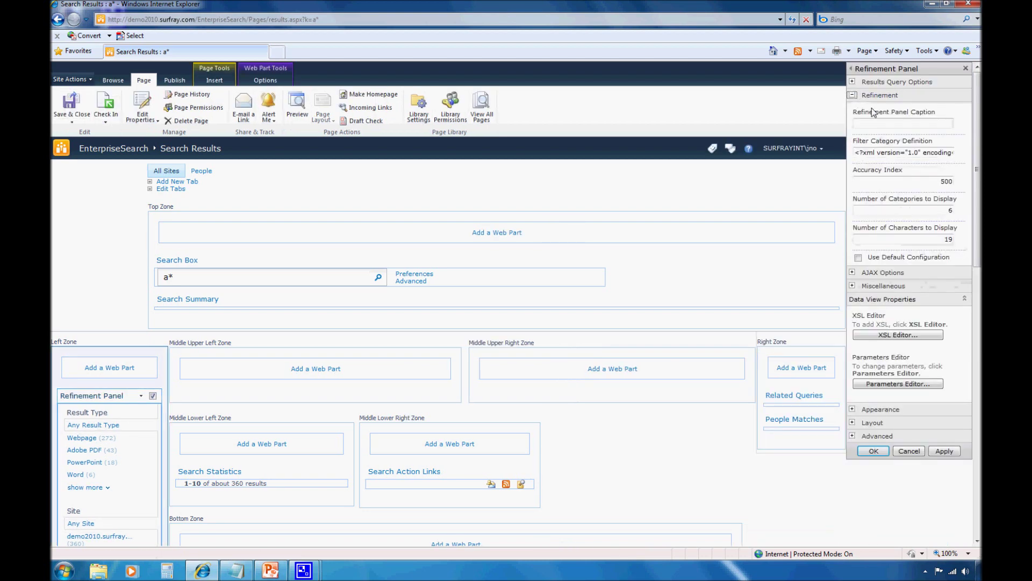
{"action": "left_click", "coordinate": [925, 153]}
{"action": "left_click", "coordinate": [961, 153]}
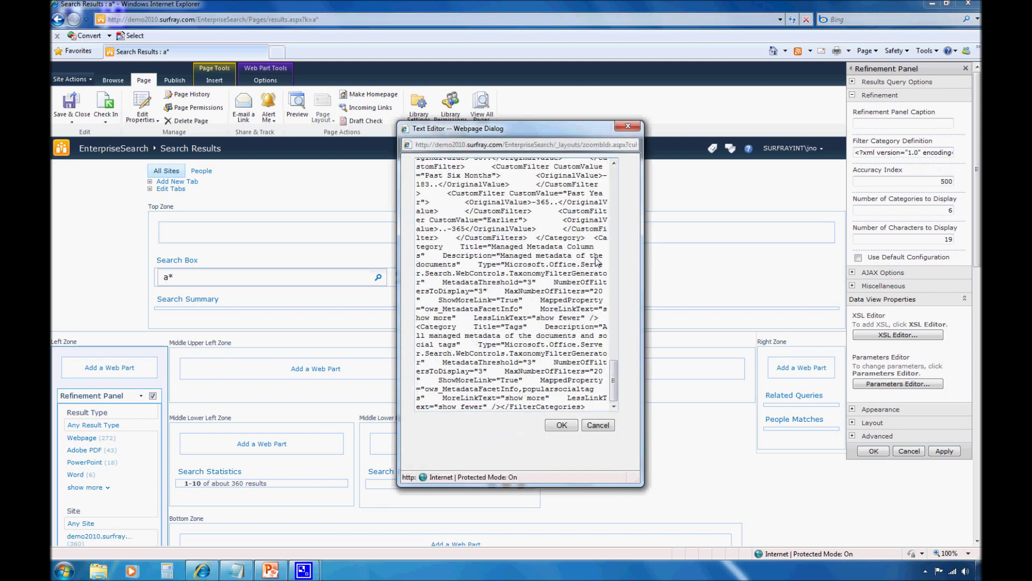
{"action": "left_click", "coordinate": [236, 570]}
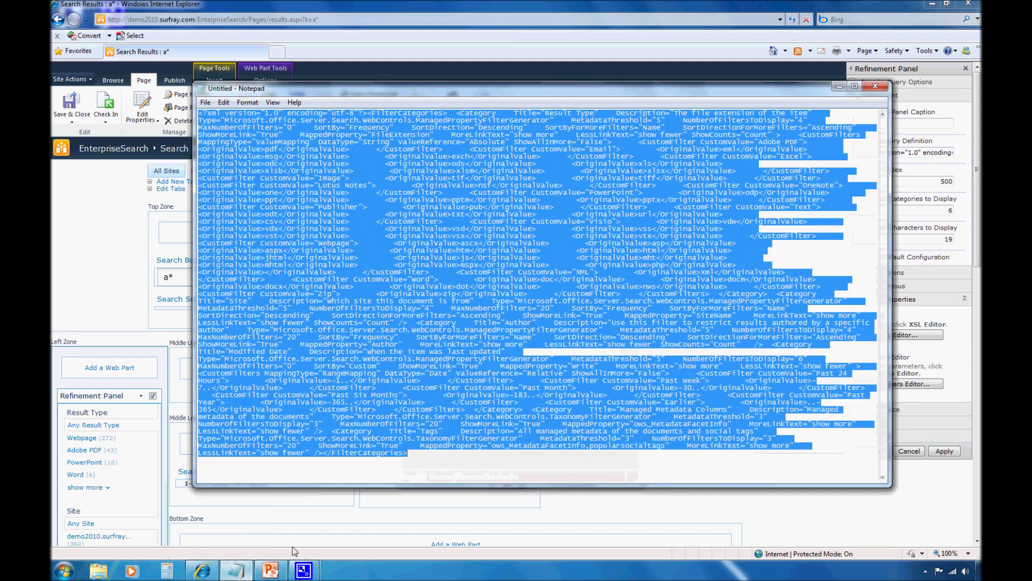
- Search the filter XML in Notepad for 'category'
{"action": "left_click", "coordinate": [483, 262]}
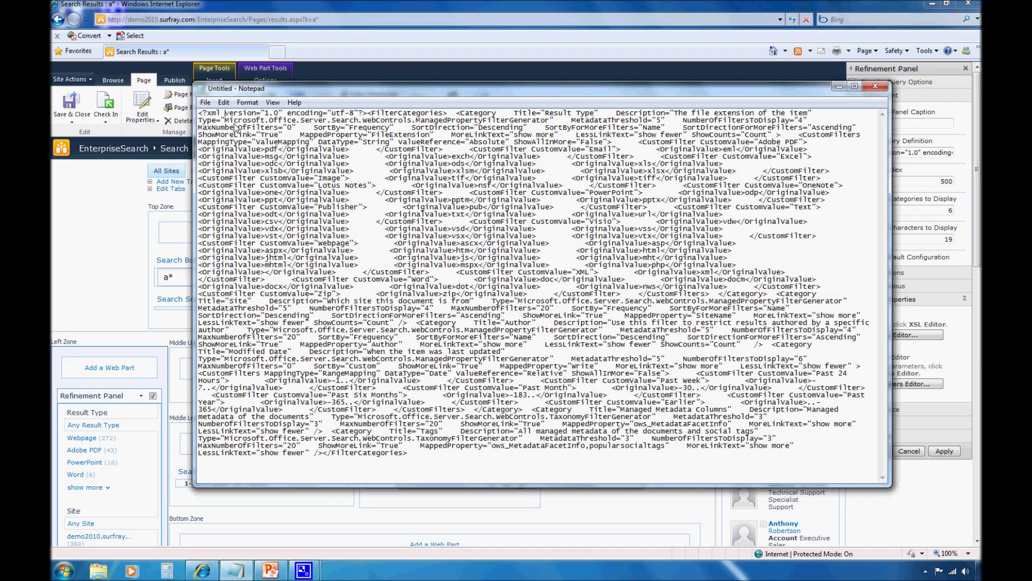
{"action": "key", "text": "ctrl+f"}
{"action": "type", "text": "category"}
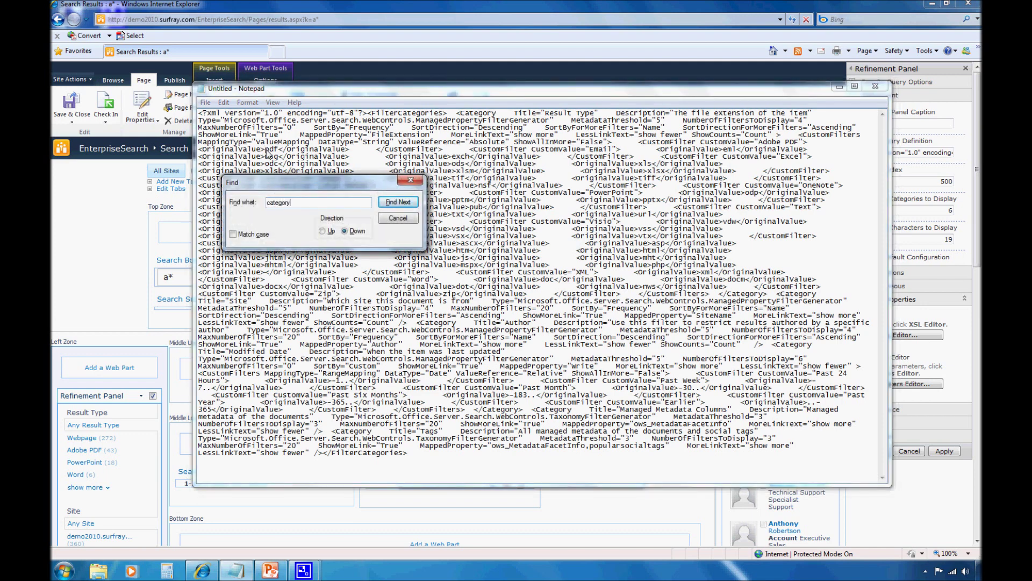
{"action": "key", "text": "Return"}
- Jump to the Site category definition, select its block, and position the cursor before Author
{"action": "left_click", "coordinate": [406, 203]}
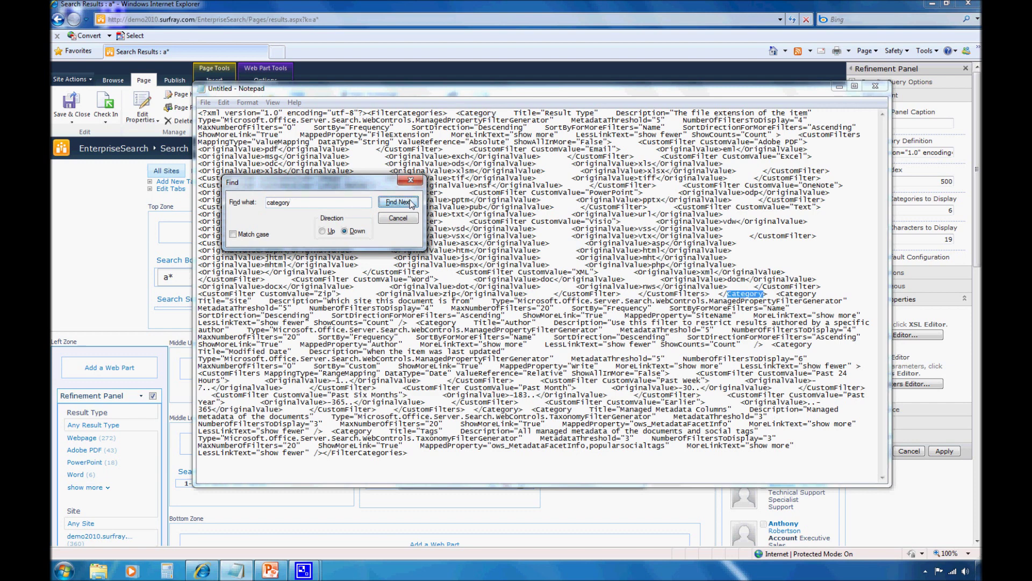
{"action": "left_click", "coordinate": [407, 203]}
{"action": "left_click_drag", "start_coordinate": [778, 295], "coordinate": [410, 328]}
{"action": "key", "text": "ctrl+c"}
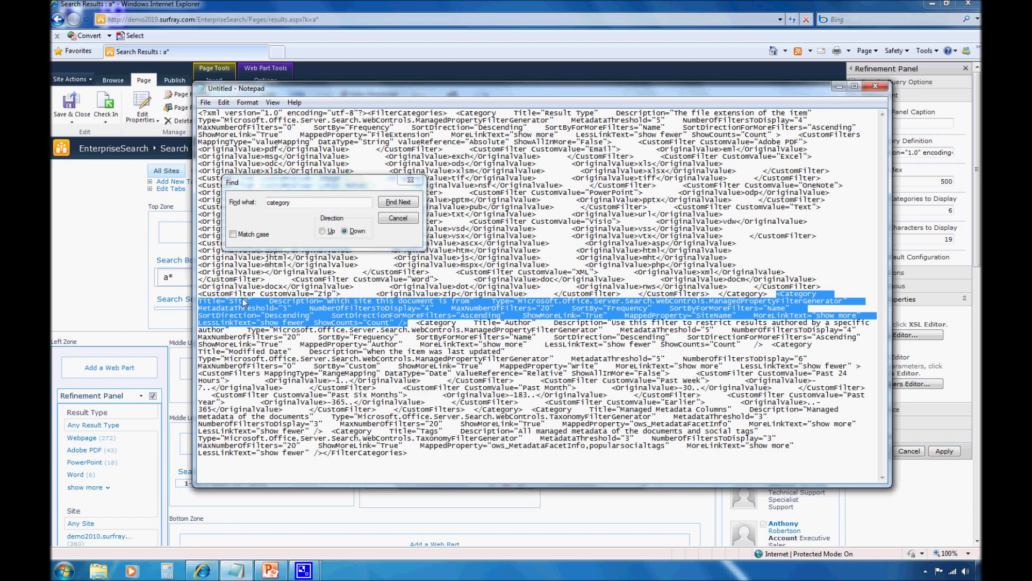
{"action": "left_click", "coordinate": [413, 326]}
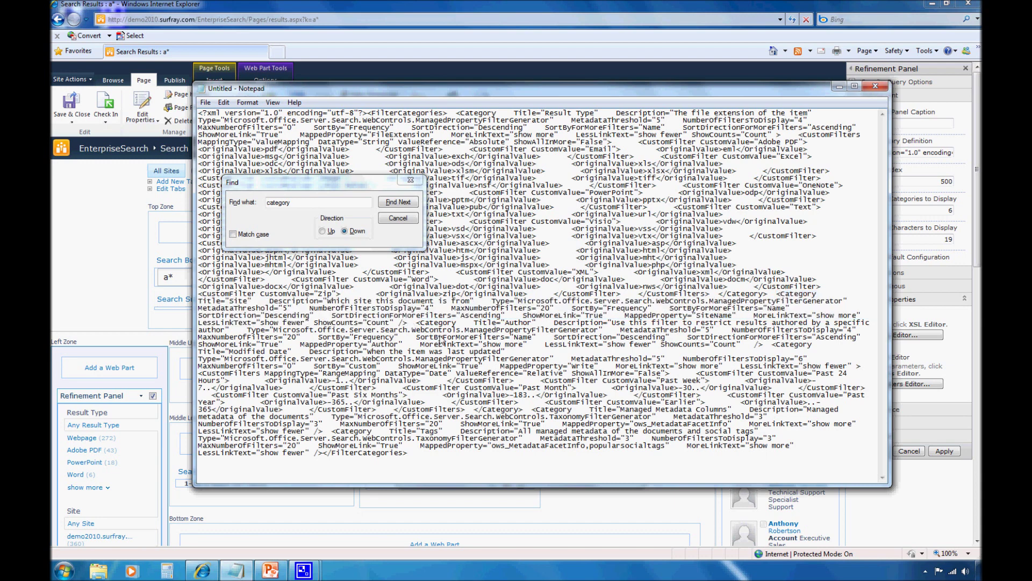
- Paste a copy of the Site category block before Author and retitle it 'Fragrance'
{"action": "key", "text": "ctrl+v"}
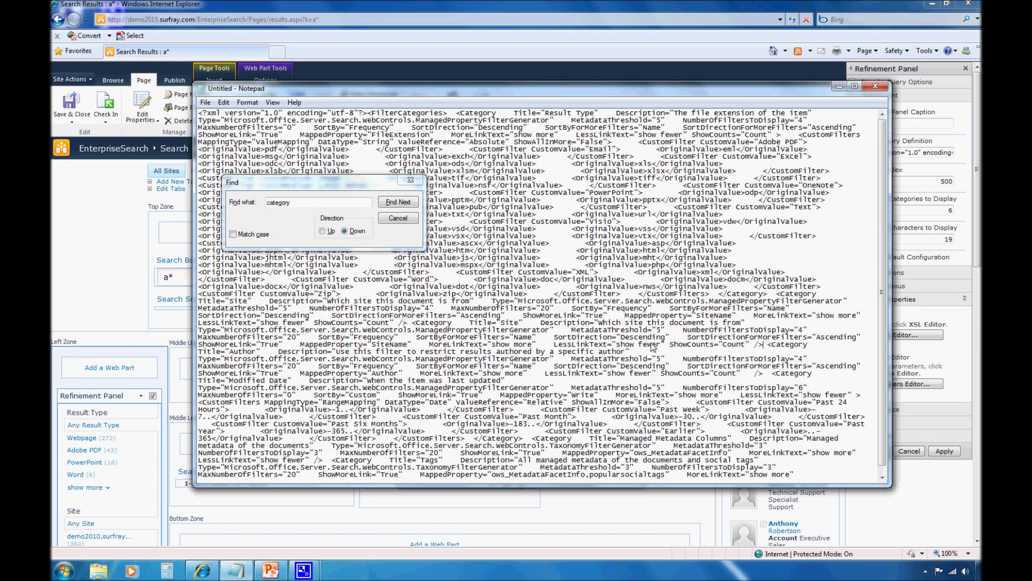
{"action": "left_click_drag", "start_coordinate": [765, 348], "coordinate": [413, 323]}
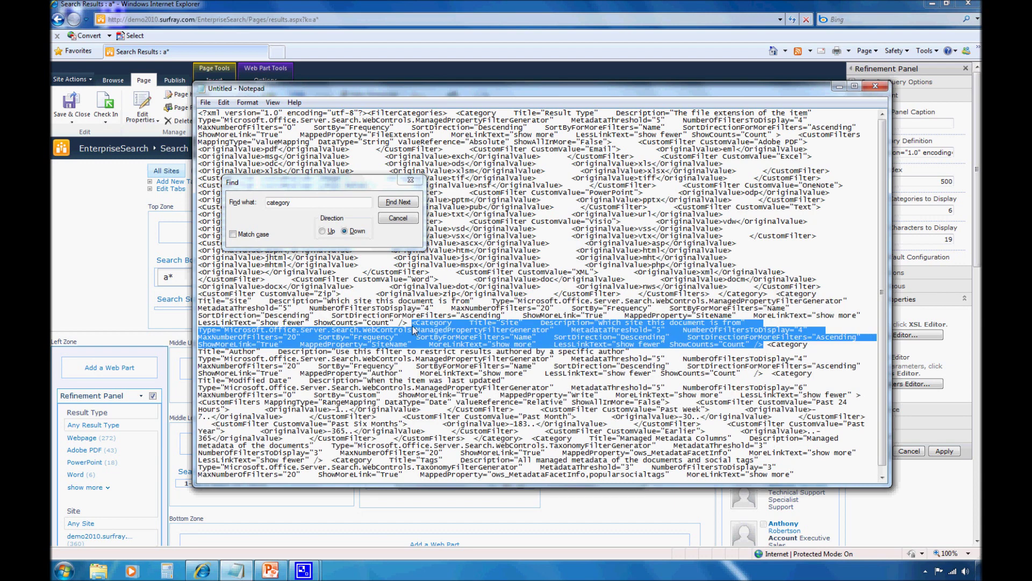
{"action": "left_click", "coordinate": [410, 180]}
{"action": "left_click", "coordinate": [502, 329]}
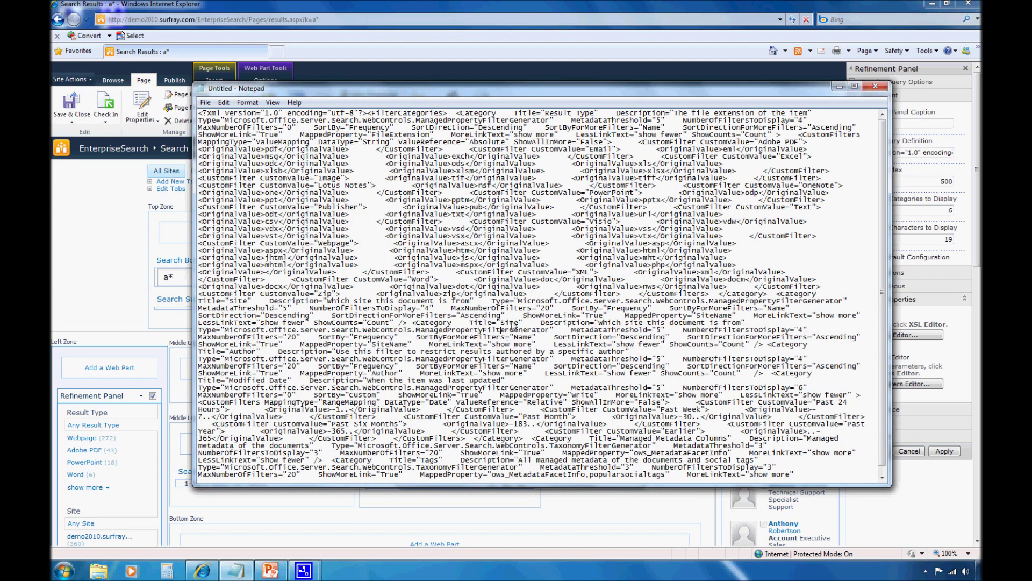
{"action": "left_click", "coordinate": [517, 324]}
{"action": "key", "text": "BackSpace"}
{"action": "key", "text": "BackSpace"}
{"action": "key", "text": "BackSpace"}
{"action": "key", "text": "BackSpace"}
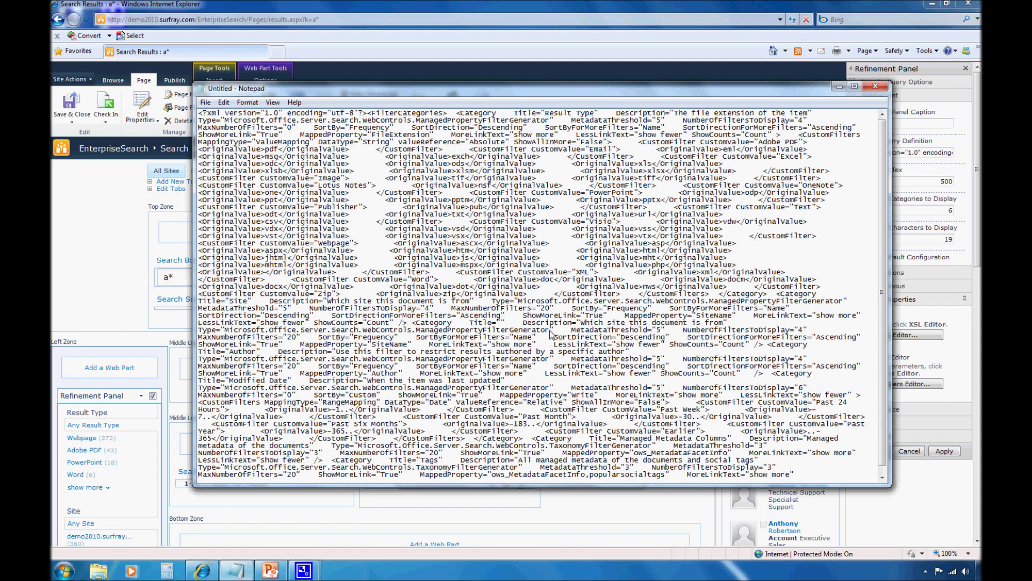
{"action": "type", "text": "Fra"}
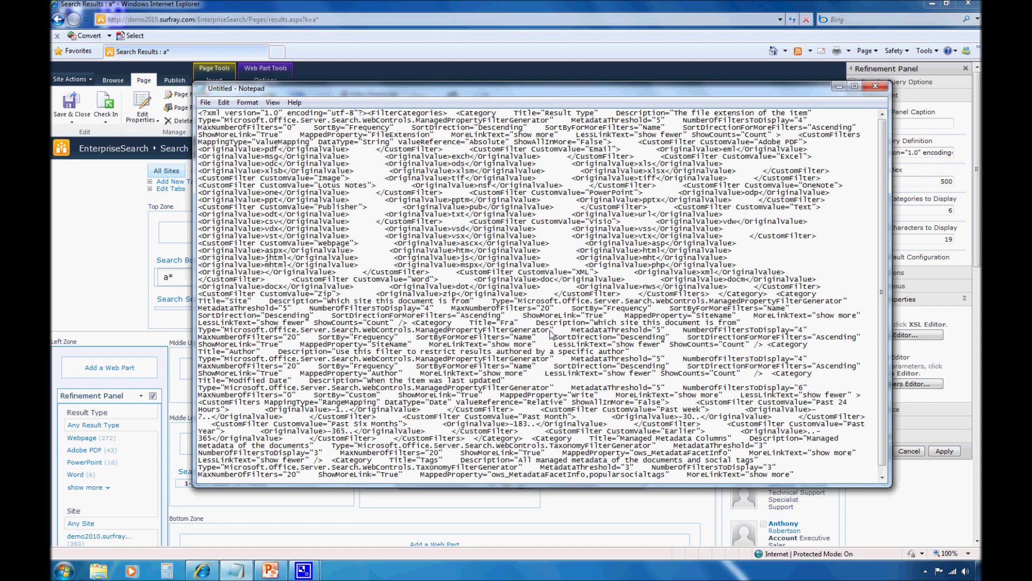
{"action": "type", "text": "grance"}
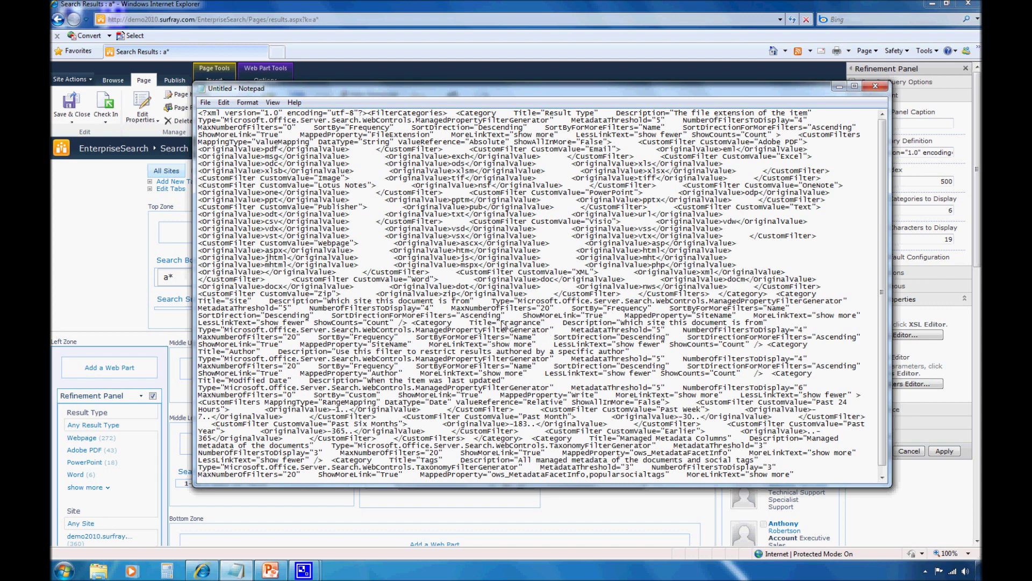
- Change the new block's MappedProperty to 'fragrance' and select all the XML
{"action": "left_click_drag", "start_coordinate": [424, 322], "coordinate": [573, 347]}
{"action": "left_click", "coordinate": [562, 342]}
{"action": "left_click_drag", "start_coordinate": [372, 344], "coordinate": [410, 346]}
{"action": "type", "text": "fre"}
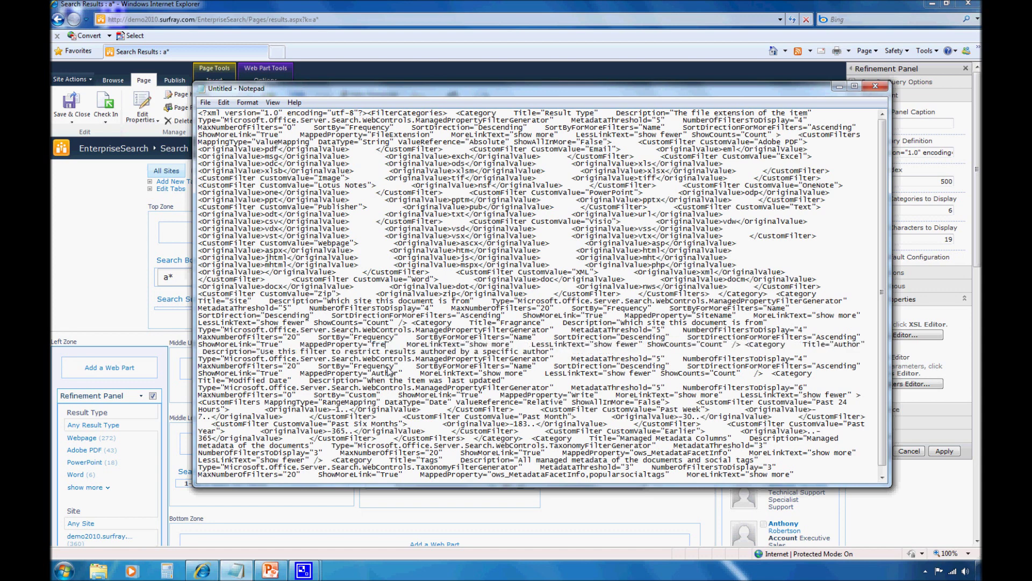
{"action": "key", "text": "BackSpace"}
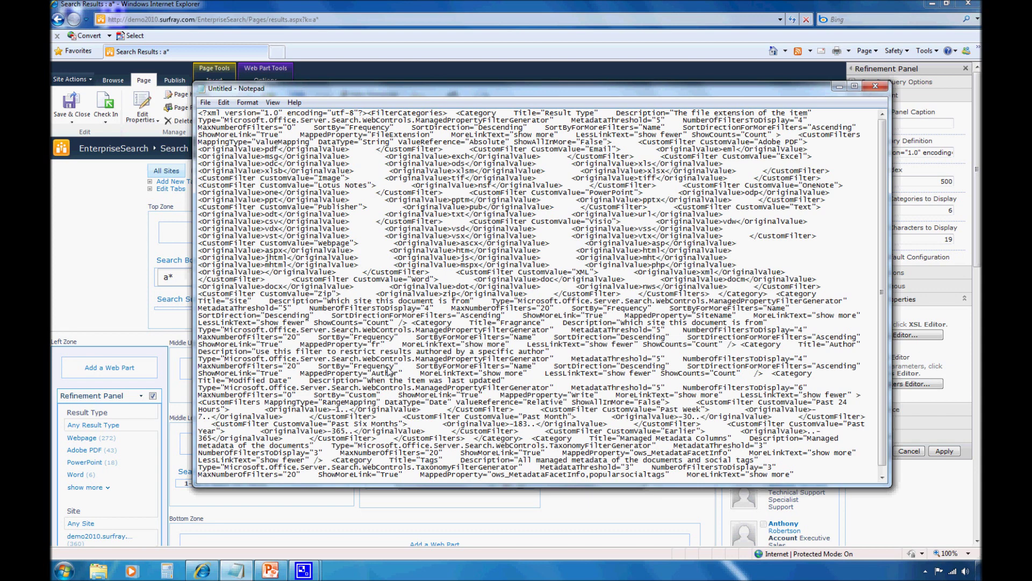
{"action": "type", "text": "agrance"}
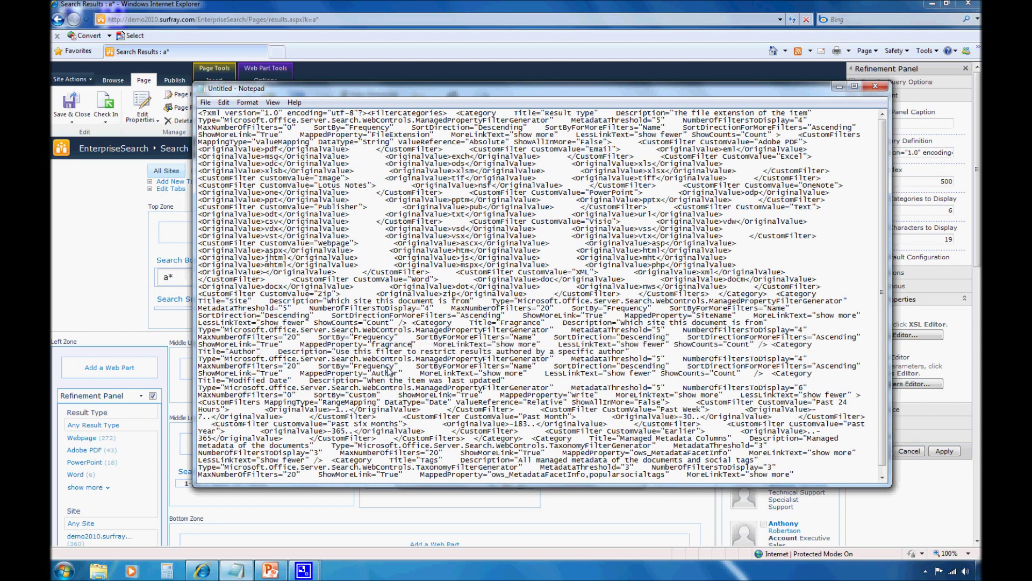
{"action": "left_click_drag", "start_coordinate": [310, 347], "coordinate": [424, 347]}
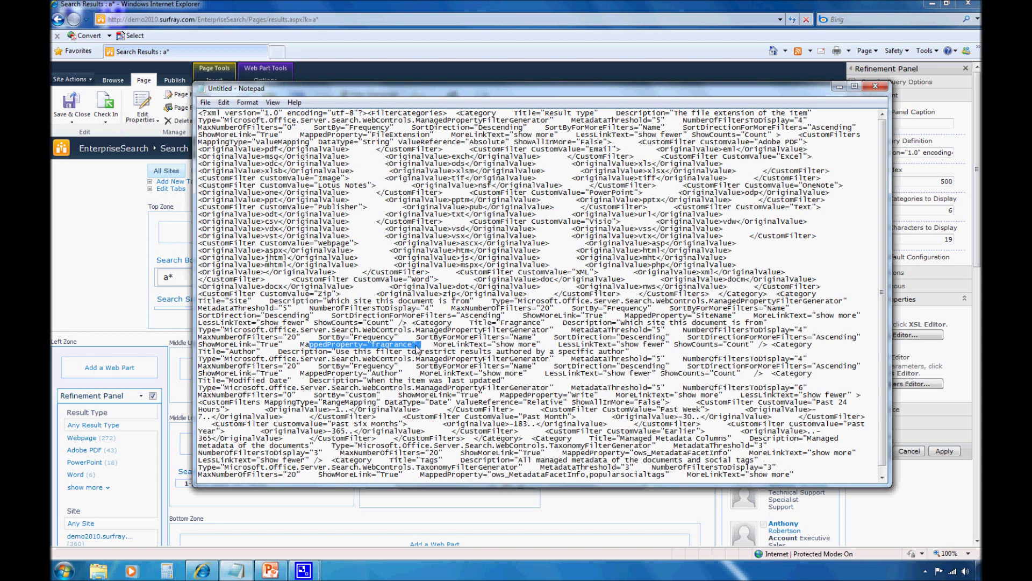
{"action": "left_click", "coordinate": [421, 348]}
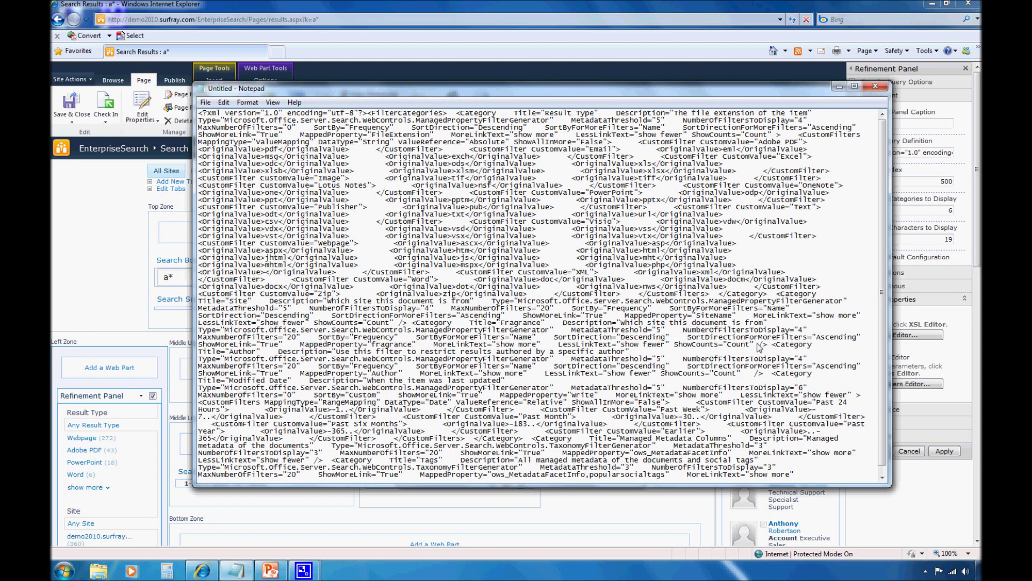
{"action": "left_click_drag", "start_coordinate": [756, 347], "coordinate": [677, 350]}
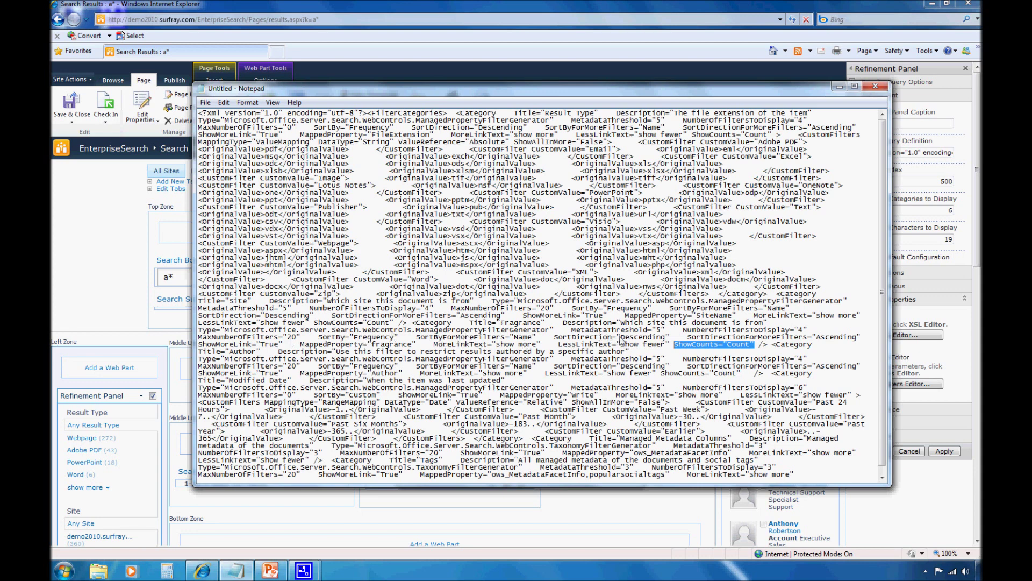
{"action": "left_click", "coordinate": [711, 344]}
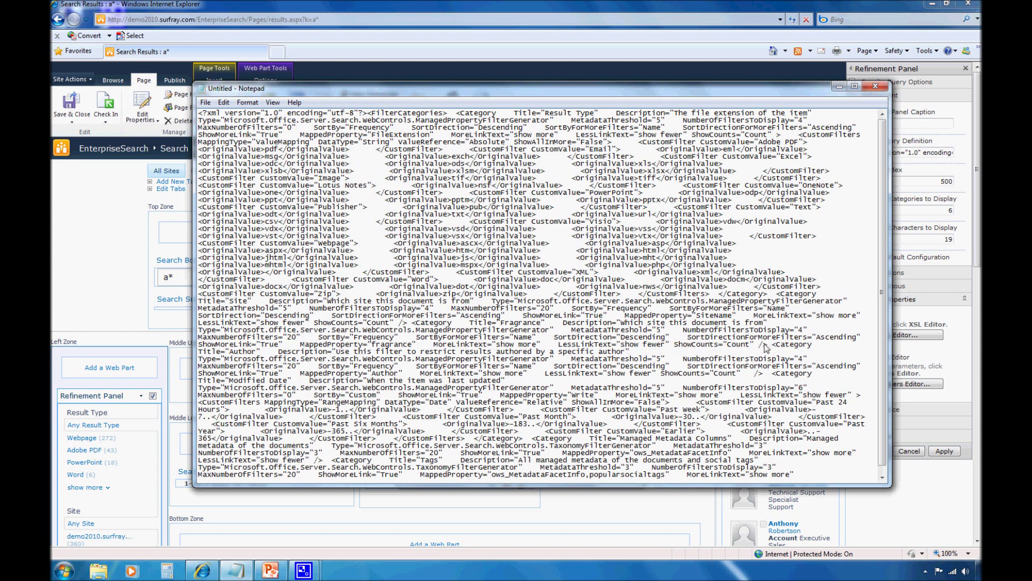
{"action": "right_click", "coordinate": [573, 350]}
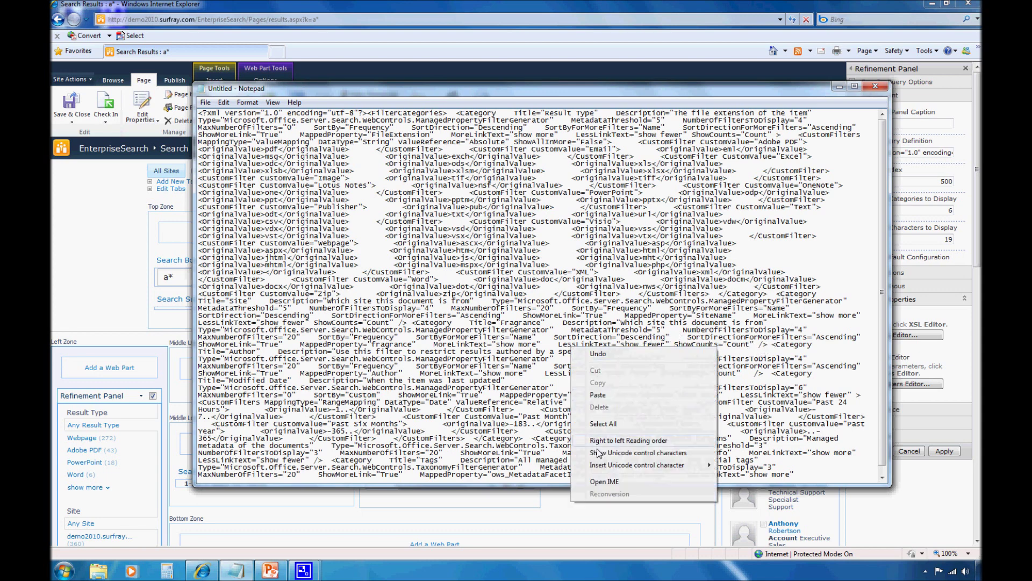
{"action": "left_click", "coordinate": [603, 423]}
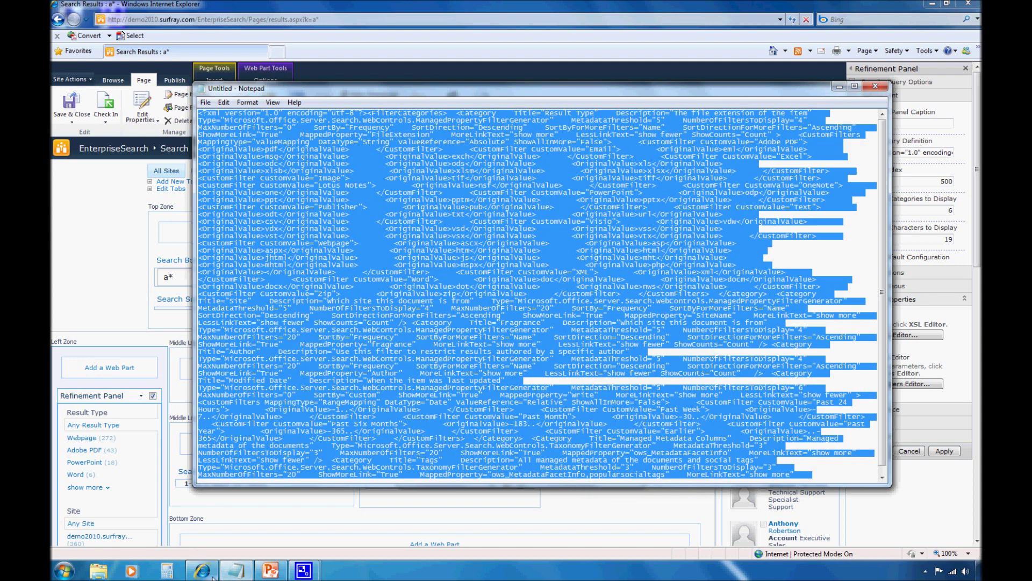
- Replace the old XML in SharePoint's Text Editor with the new refinement XML from Notepad
{"action": "left_click", "coordinate": [837, 87]}
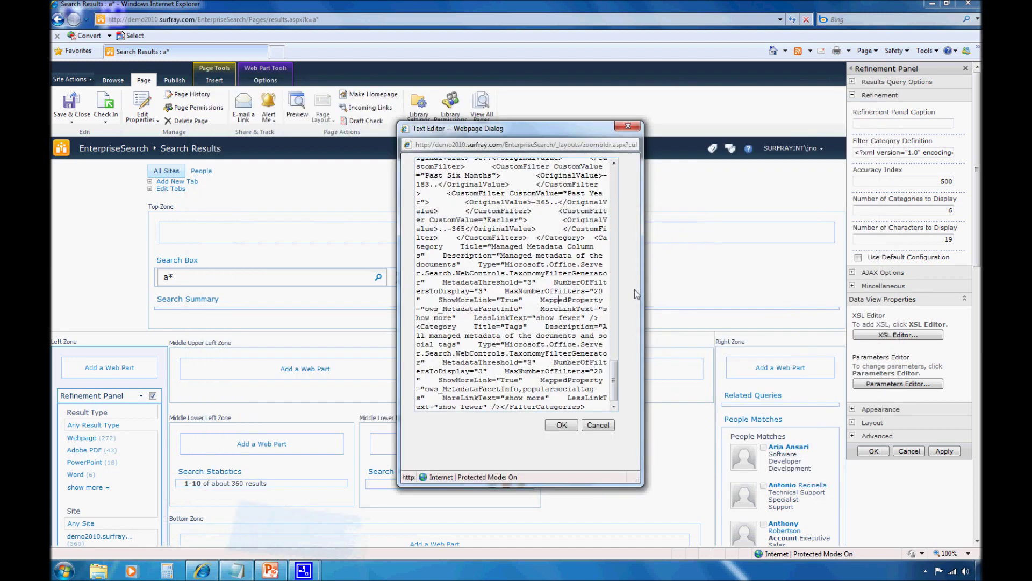
{"action": "right_click", "coordinate": [573, 308]}
{"action": "left_click", "coordinate": [608, 402]}
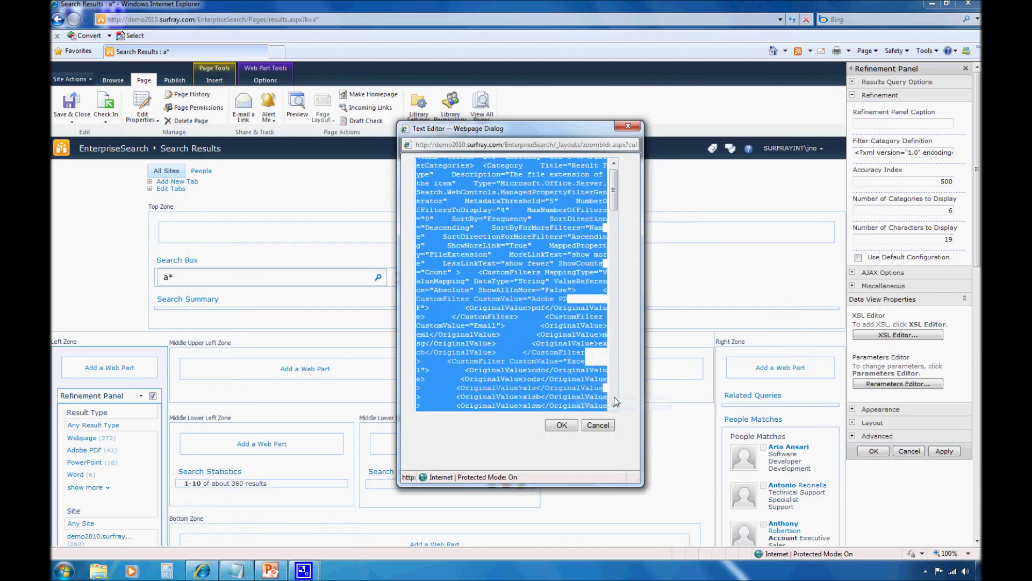
{"action": "key", "text": "Delete"}
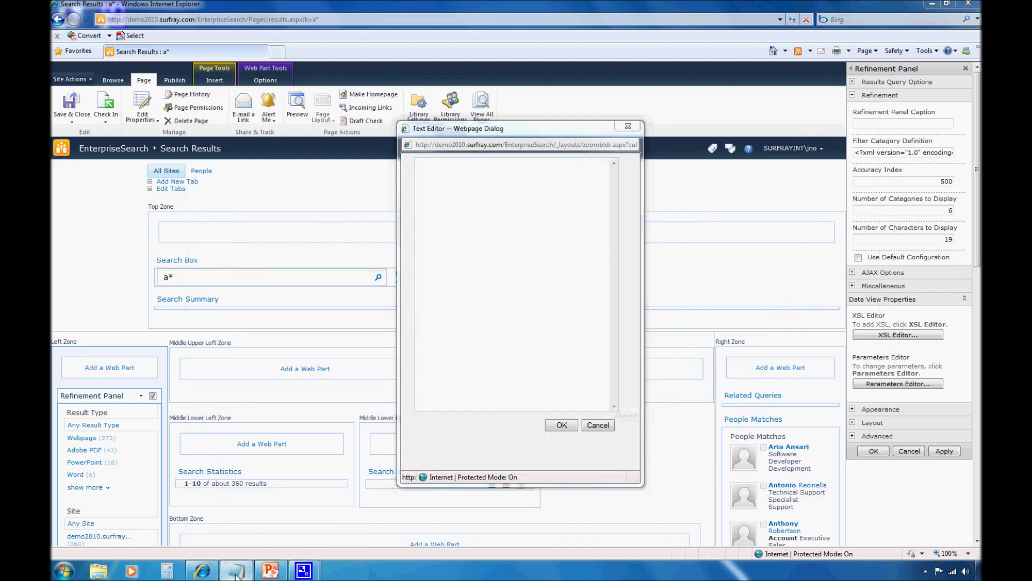
{"action": "left_click", "coordinate": [235, 571]}
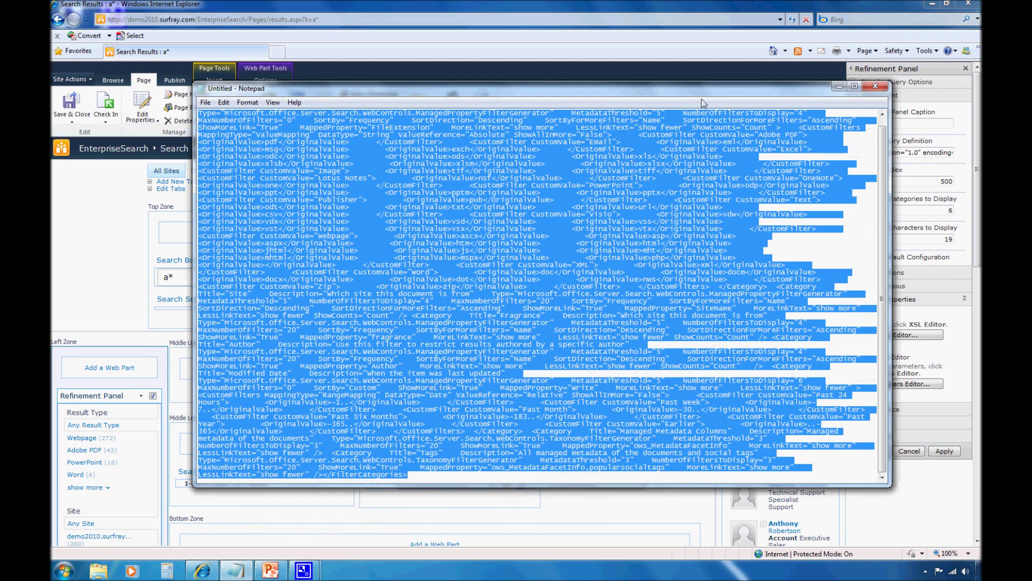
{"action": "left_click", "coordinate": [839, 86]}
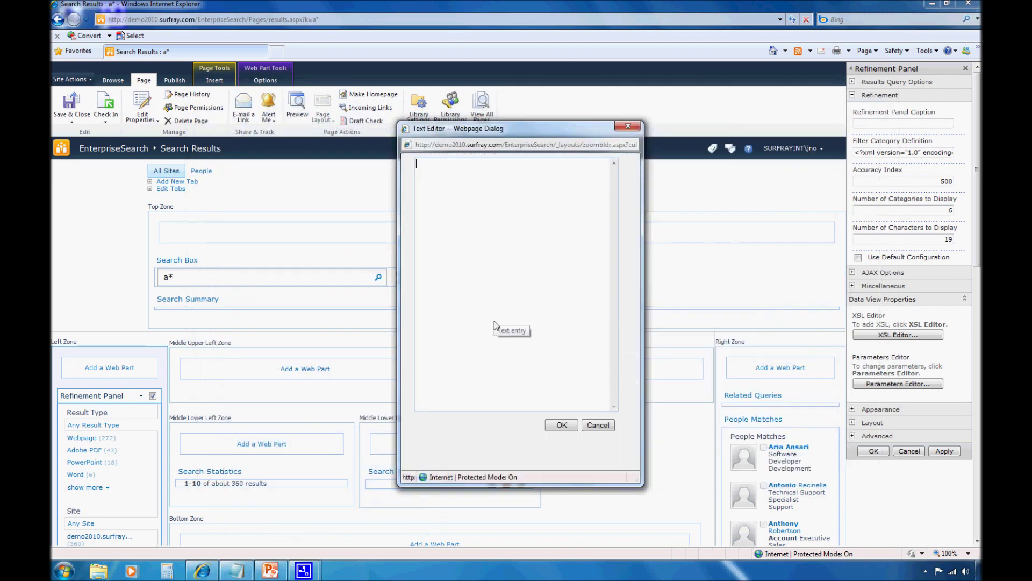
{"action": "key", "text": "ctrl+v"}
- Confirm the new filter category definition, apply the Refinement Panel changes and save the page
{"action": "left_click", "coordinate": [561, 426]}
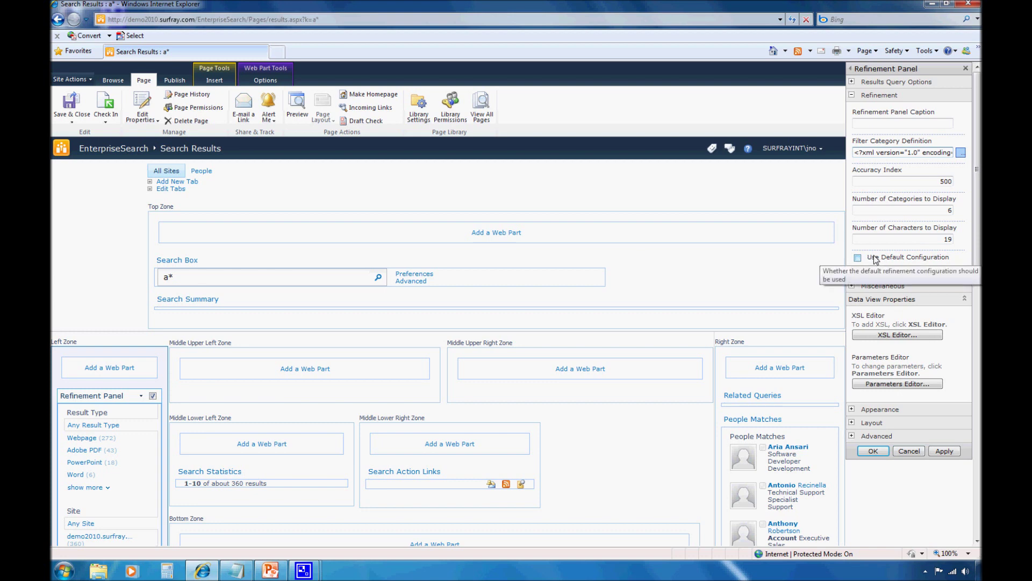
{"action": "left_click", "coordinate": [940, 450]}
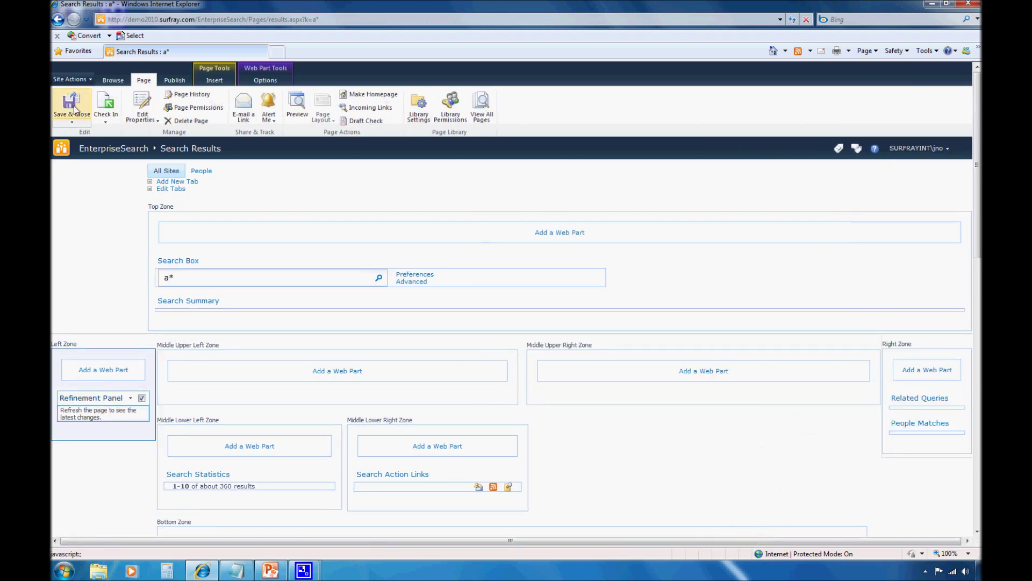
{"action": "left_click", "coordinate": [75, 107]}
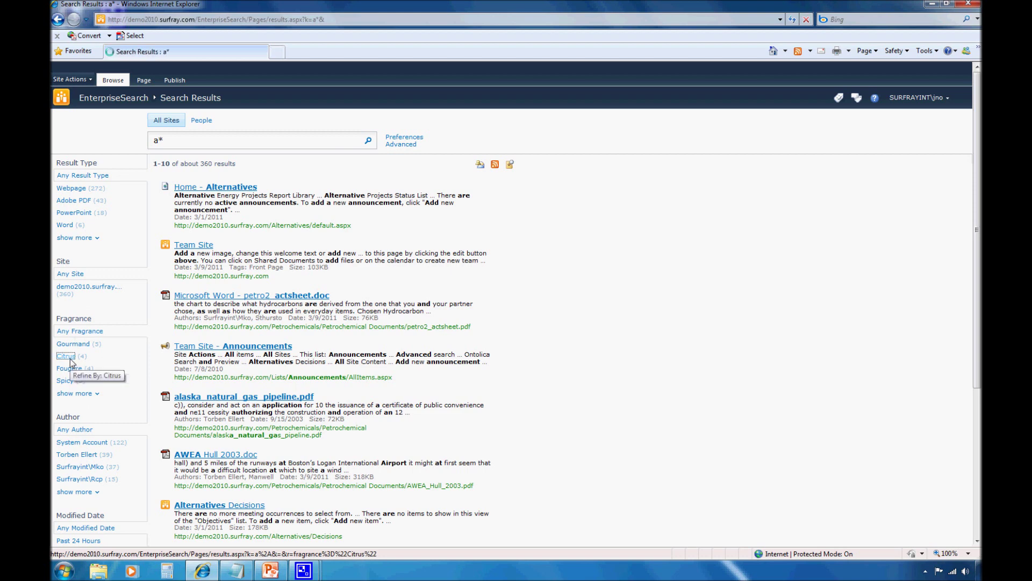
- Refine the results by the Citrus fragrance, then open a new browser tab
{"action": "left_click", "coordinate": [77, 356]}
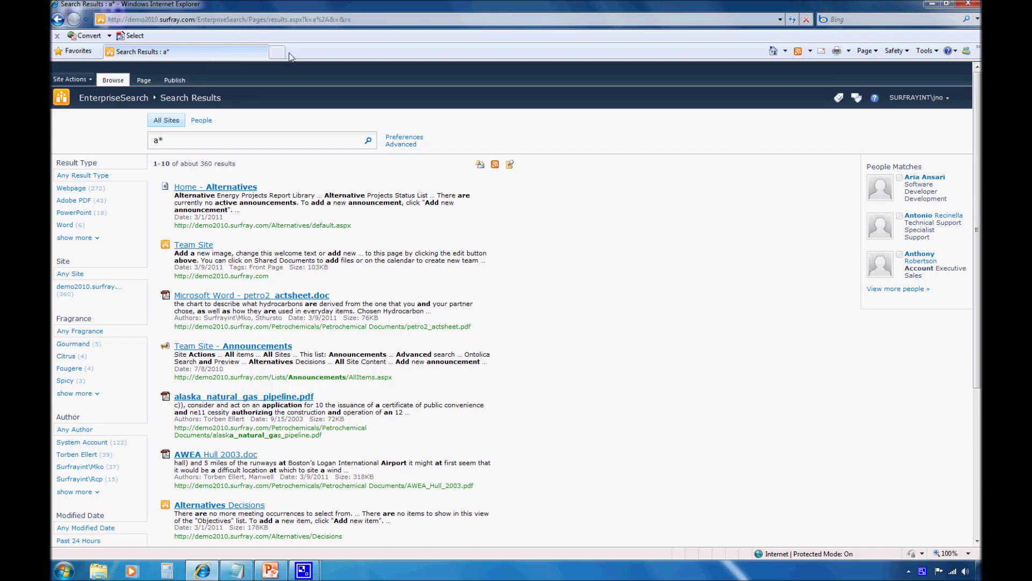
{"action": "left_click", "coordinate": [232, 52]}
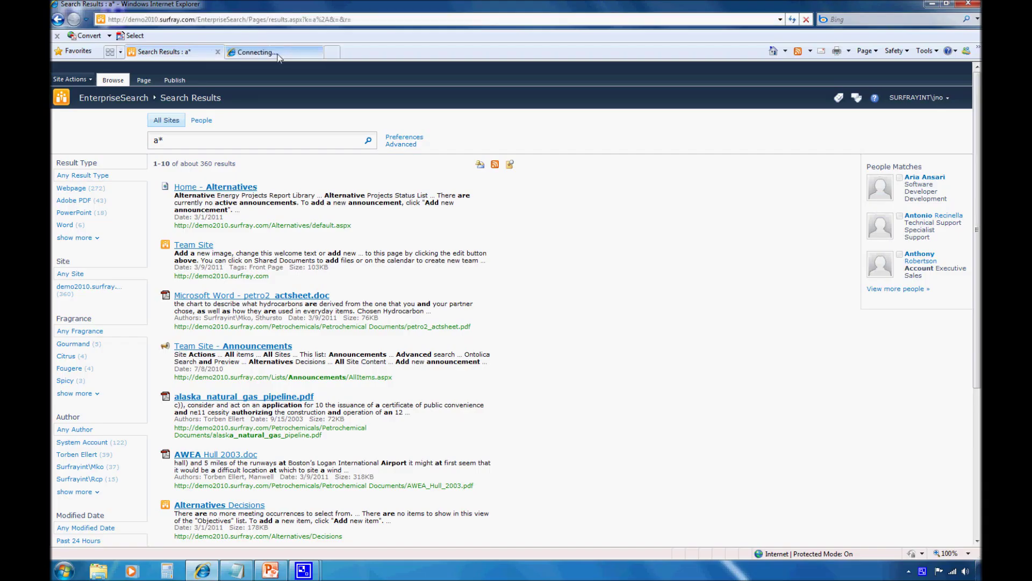
- Load the Team Site home page, open Ontolica Search and Preview, and enter 'energy' as the query
{"action": "type", "text": "http://demo2010.surfray.com/SitePages/Home.aspx"}
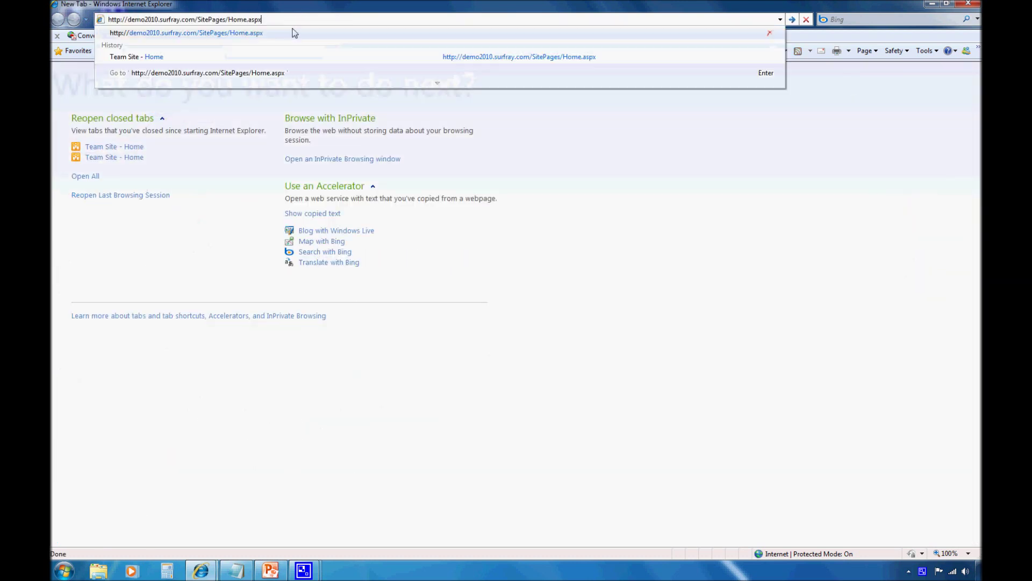
{"action": "key", "text": "Return"}
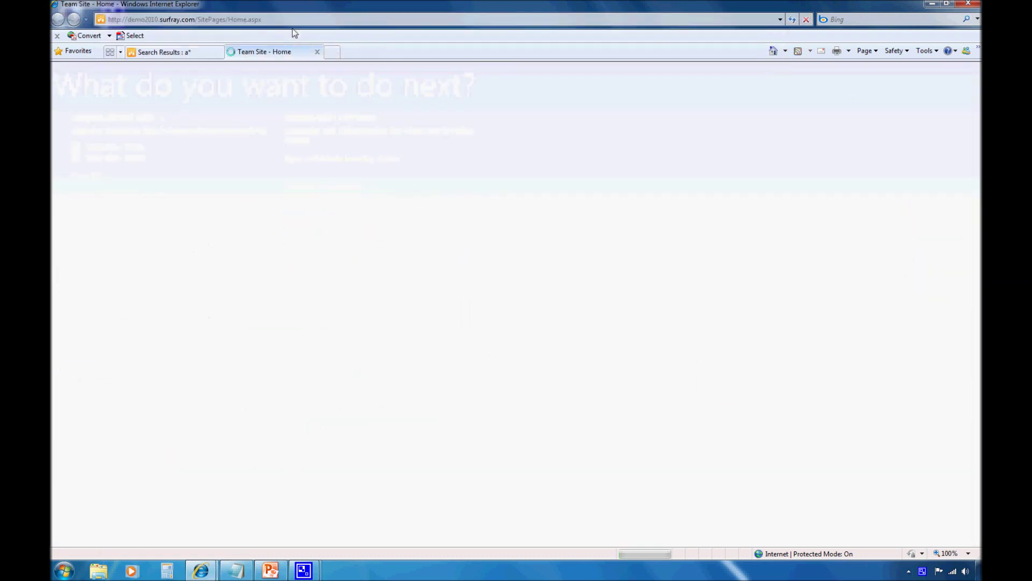
{"action": "left_click", "coordinate": [346, 132]}
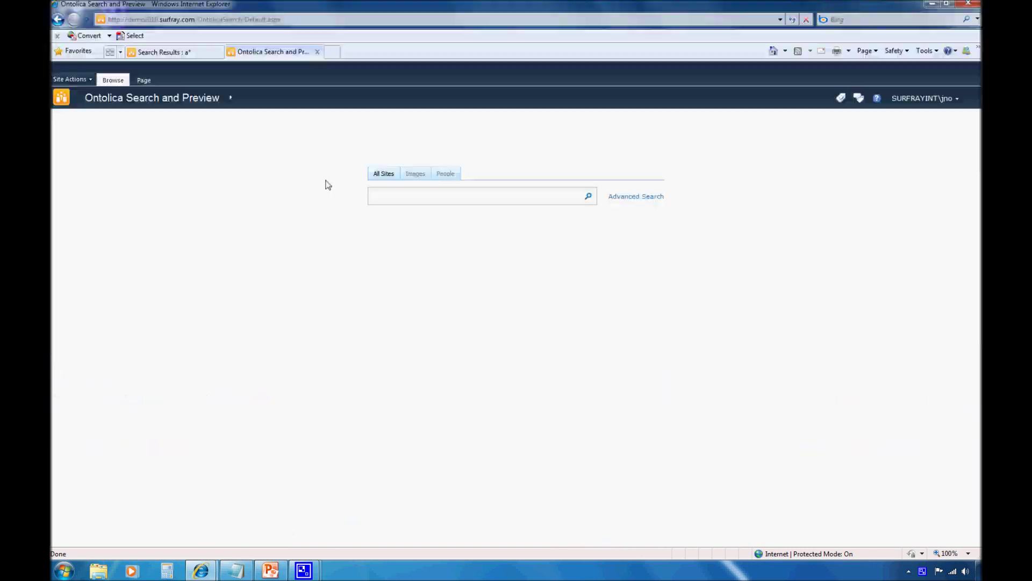
{"action": "type", "text": "energy"}
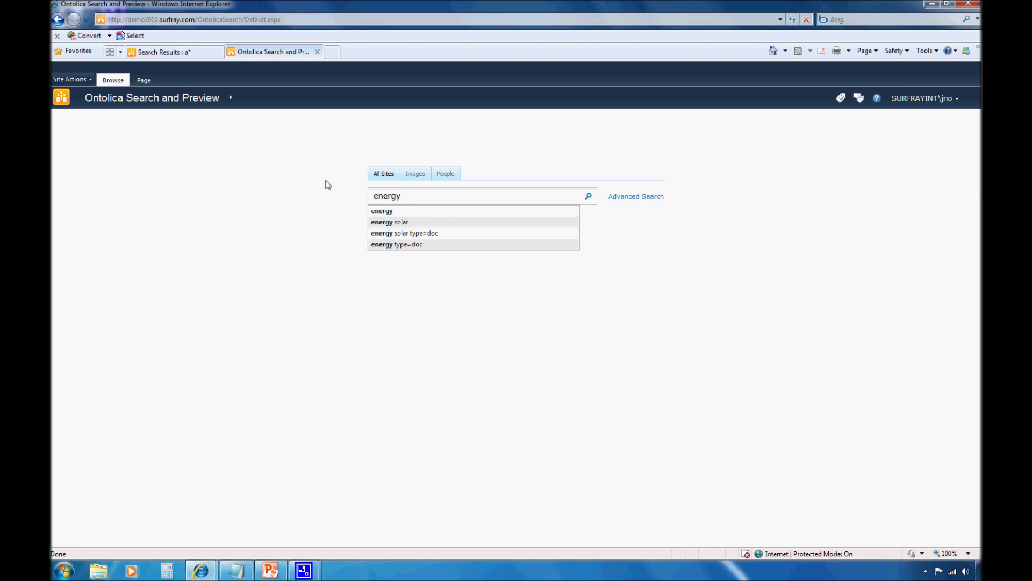
- Run the 'energy' search to list its 106 results with refiners
{"action": "left_click", "coordinate": [588, 196]}
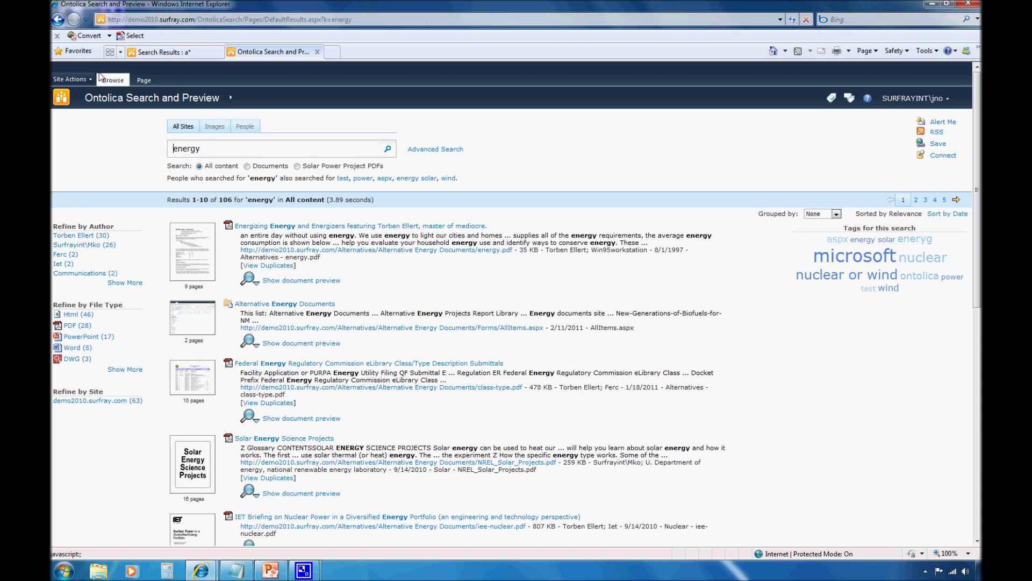
- In page edit mode, set the Search Summary web part's Number of results to analyze to 2000
{"action": "left_click", "coordinate": [70, 79]}
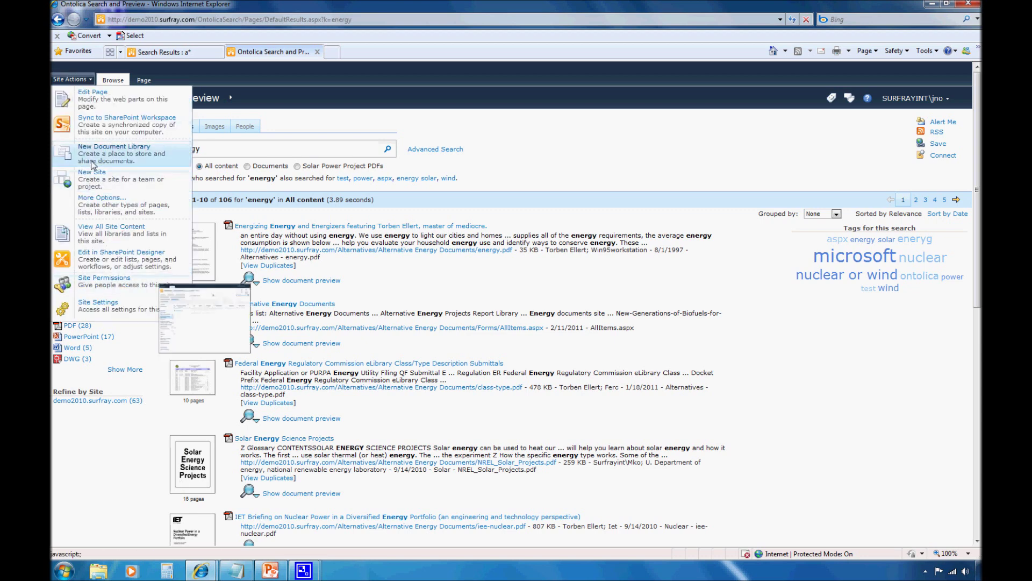
{"action": "left_click", "coordinate": [93, 96]}
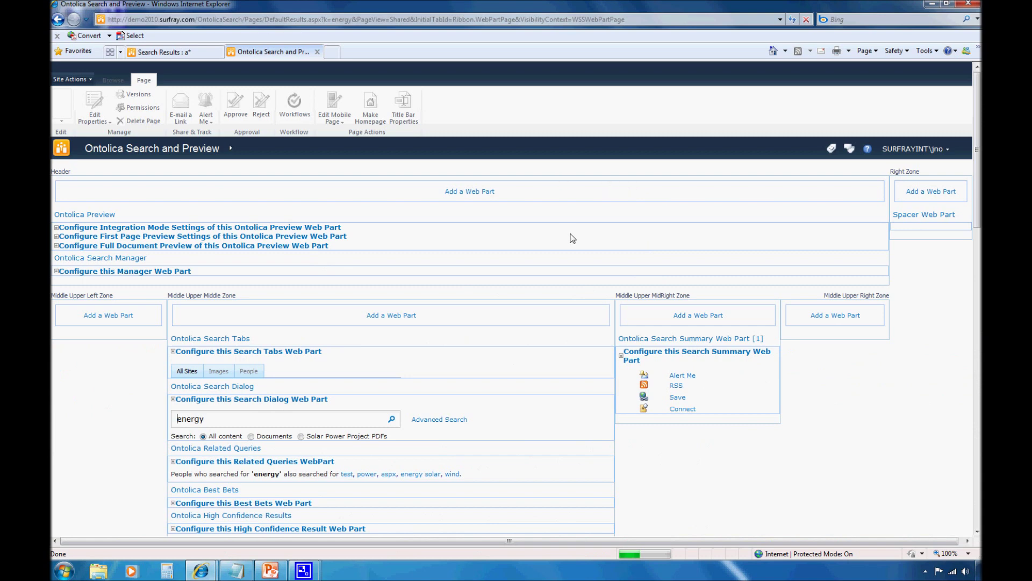
{"action": "scroll", "coordinate": [557, 214], "scroll_direction": "down", "scroll_amount": 4}
{"action": "scroll", "coordinate": [557, 219], "scroll_direction": "down", "scroll_amount": 3}
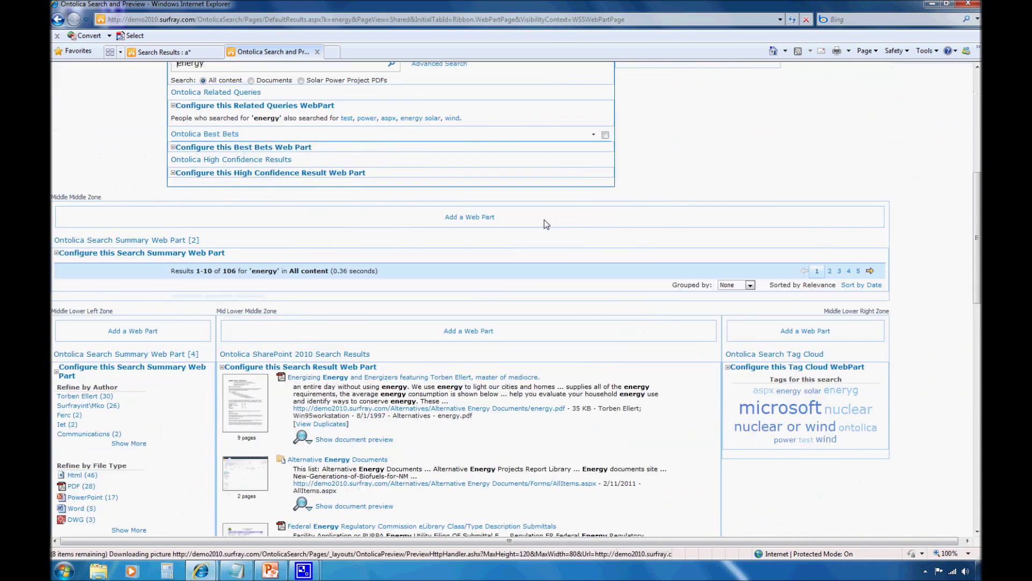
{"action": "left_click", "coordinate": [114, 372]}
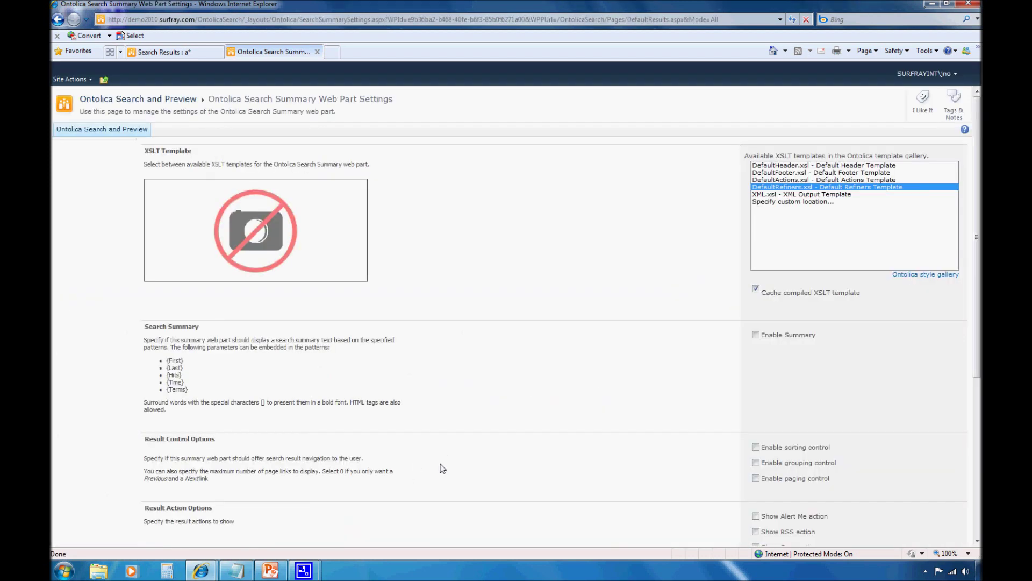
{"action": "left_click_drag", "start_coordinate": [978, 204], "coordinate": [970, 402]}
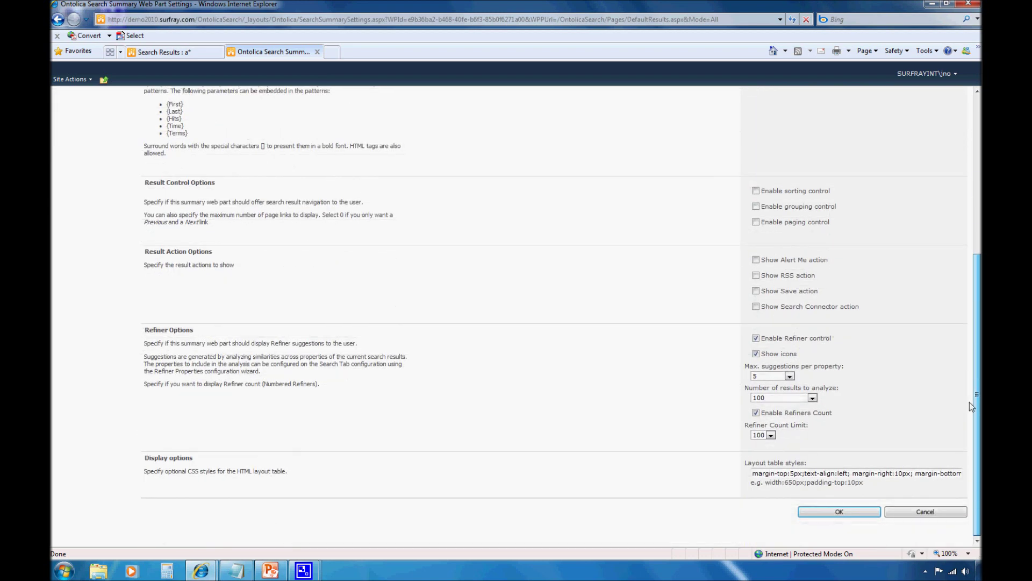
{"action": "left_click", "coordinate": [767, 399]}
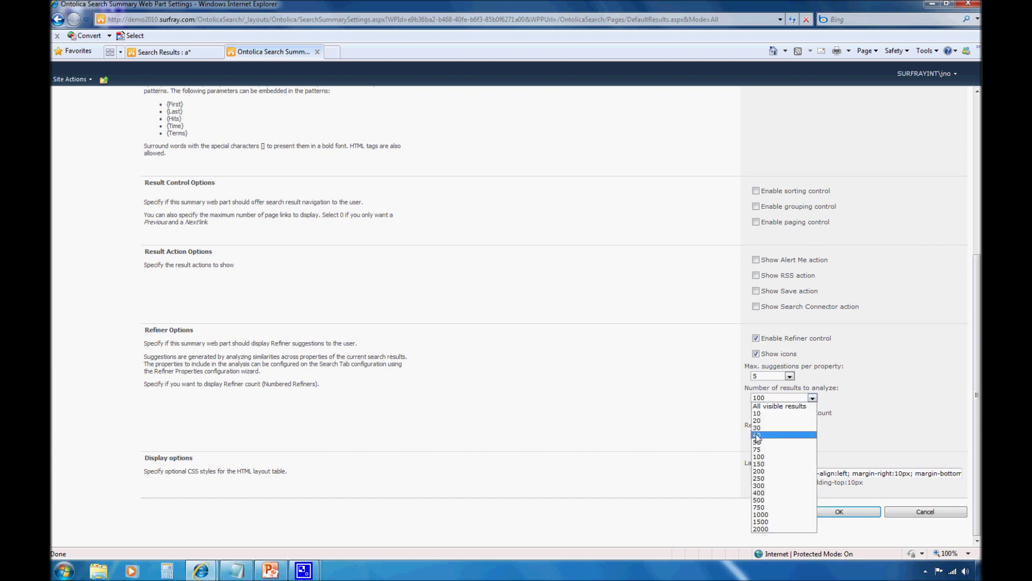
{"action": "left_click", "coordinate": [772, 529]}
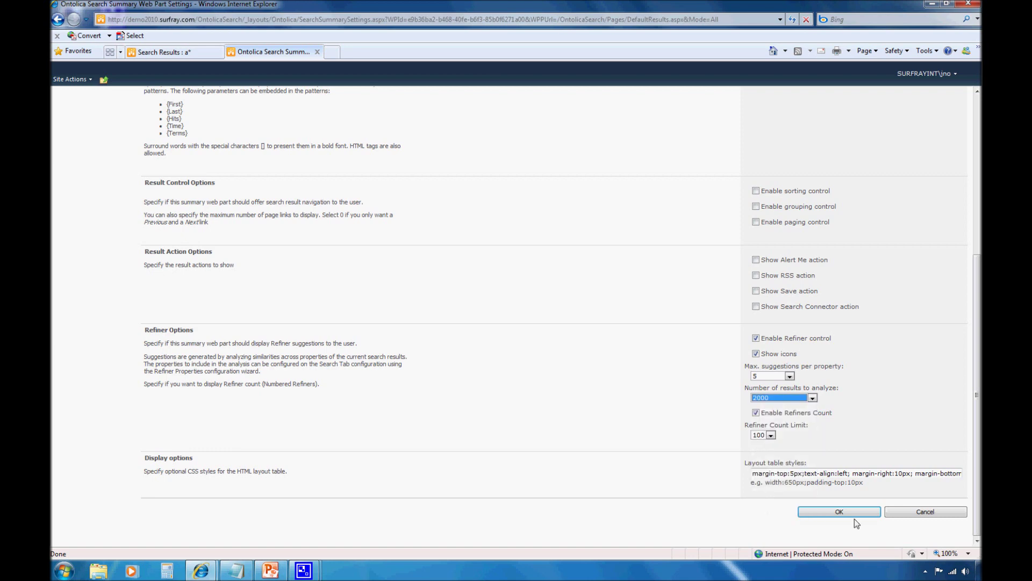
{"action": "left_click", "coordinate": [821, 509]}
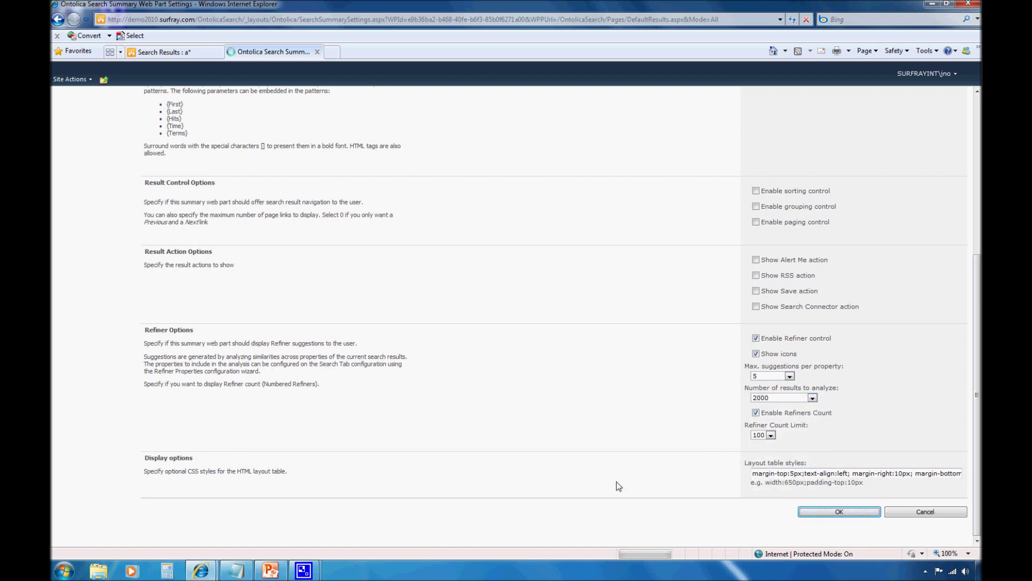
- Stop editing the page from the Page ribbon tab
{"action": "left_click", "coordinate": [87, 82]}
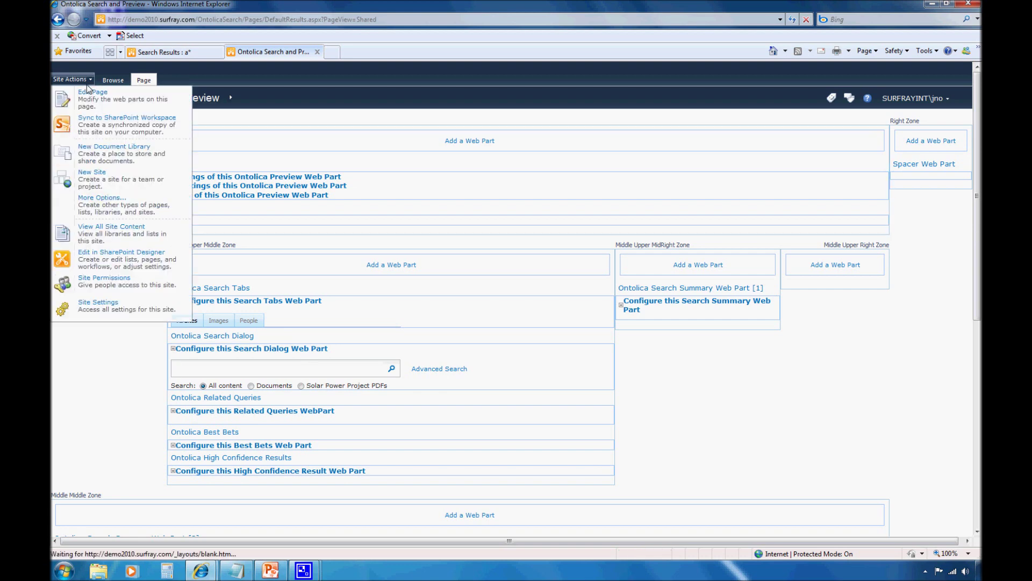
{"action": "left_click", "coordinate": [173, 77]}
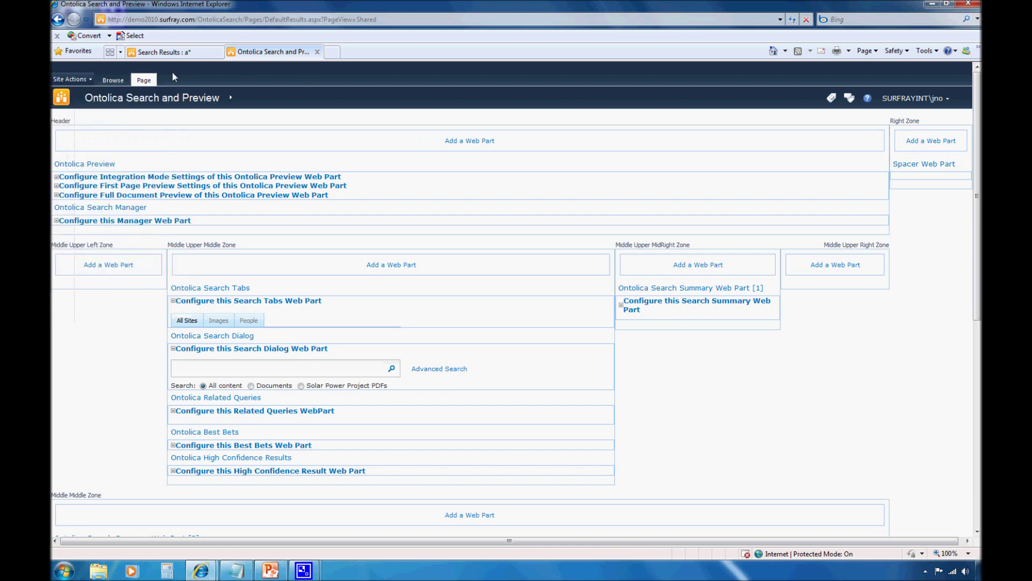
{"action": "left_click", "coordinate": [145, 80]}
{"action": "left_click", "coordinate": [72, 108]}
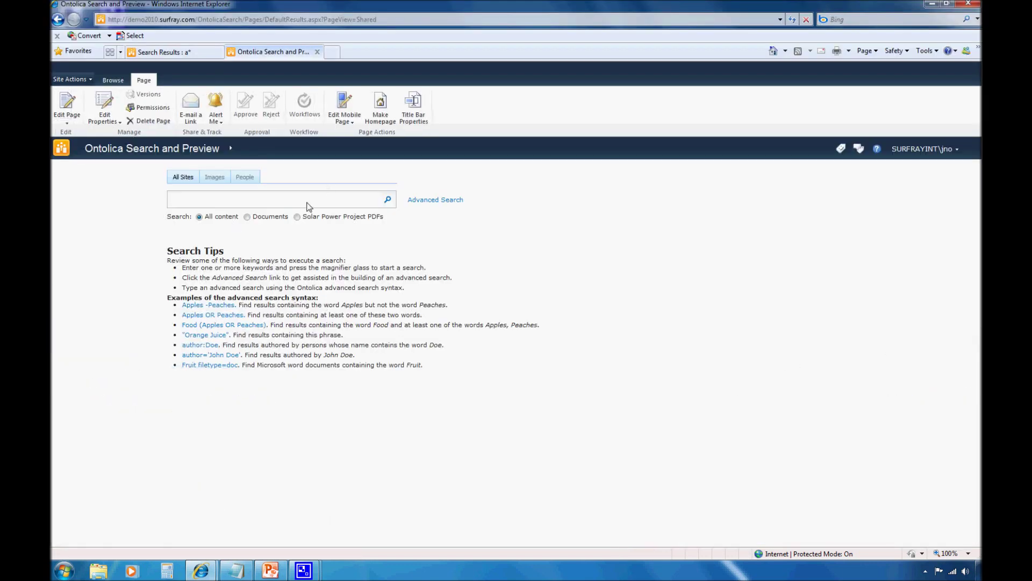
- Search all content for 'a*'
{"action": "type", "text": "a*"}
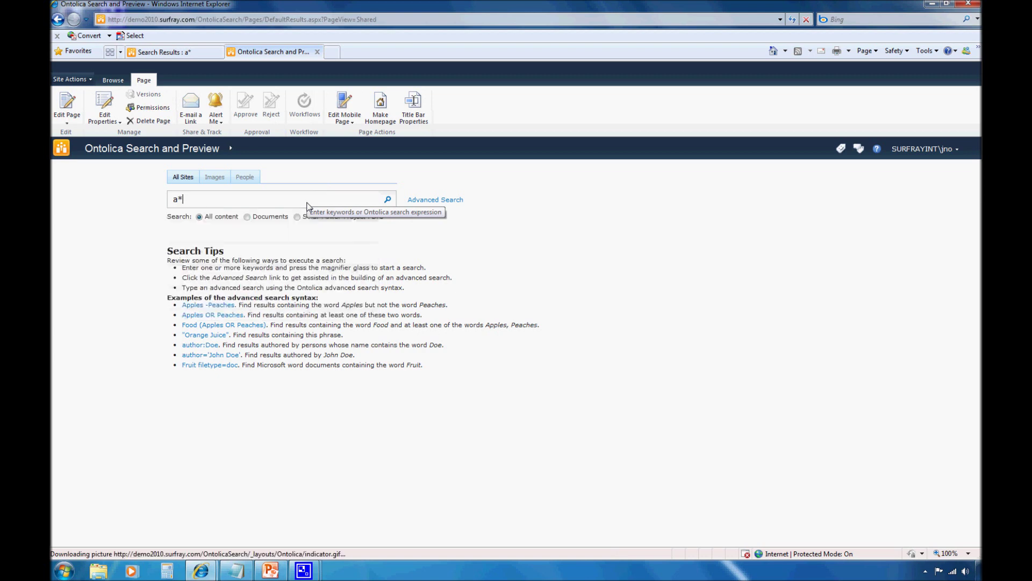
{"action": "key", "text": "BackSpace"}
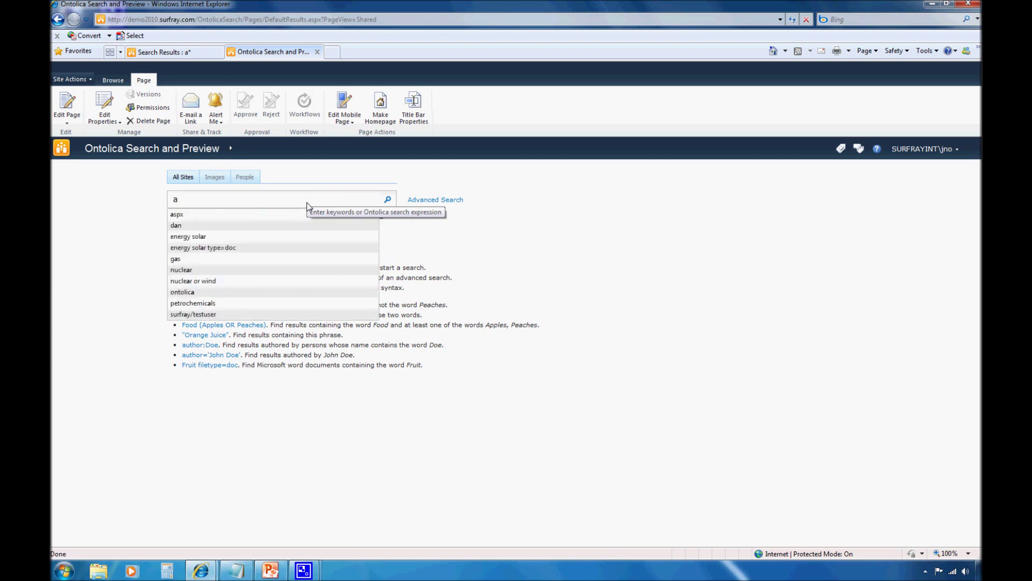
{"action": "type", "text": "*"}
{"action": "key", "text": "Return"}
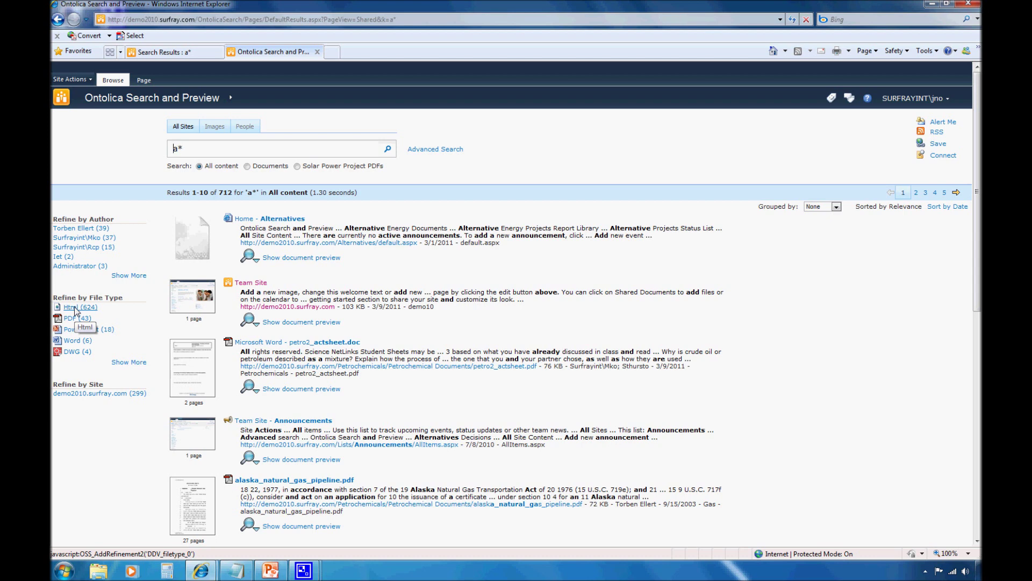
- Expand demo2010.surfray.com under Refine by Site and show all its subsites
{"action": "left_click", "coordinate": [108, 393]}
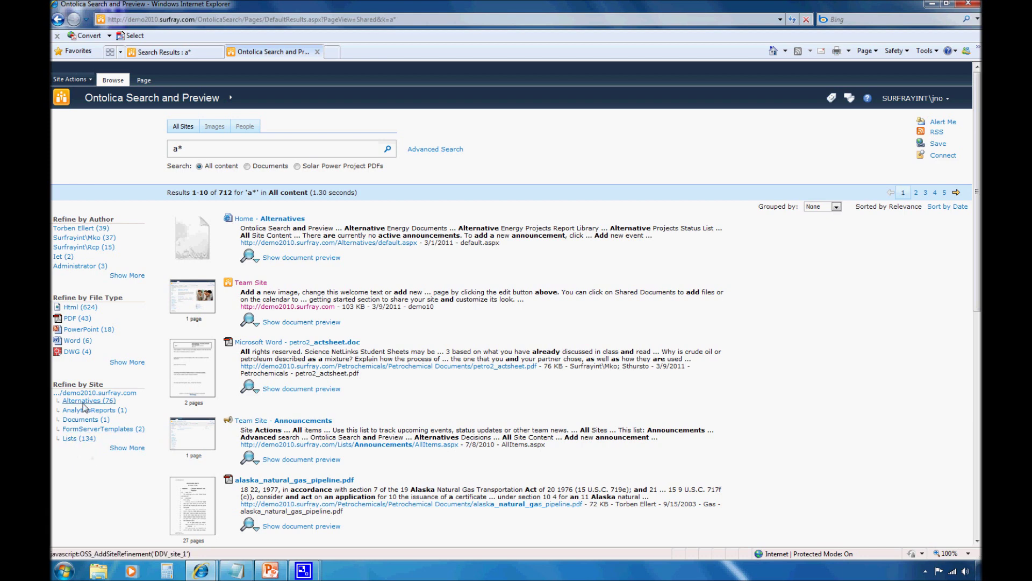
{"action": "left_click", "coordinate": [129, 448]}
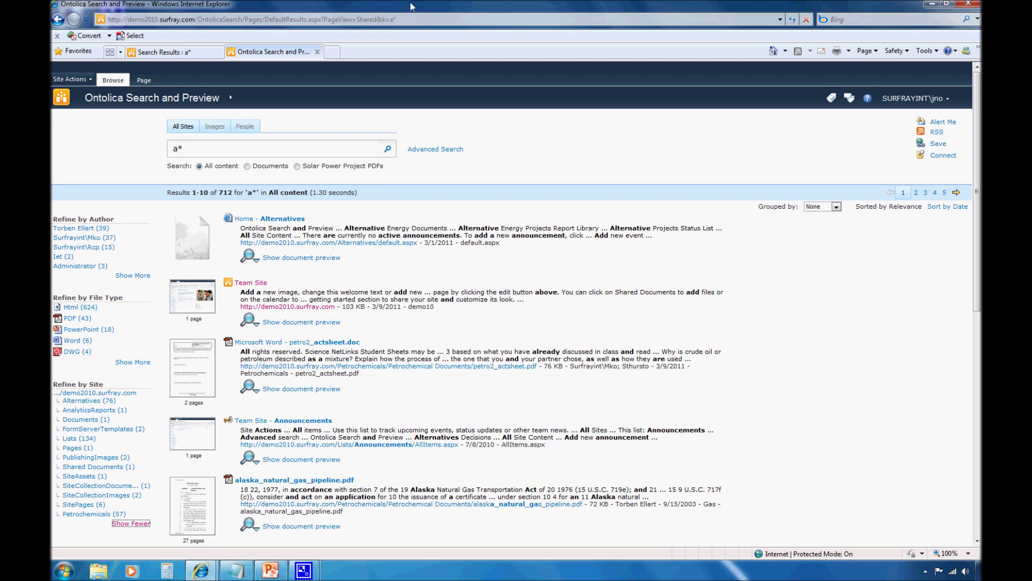
- Go from Site Settings to the top-level Team Site settings and open Ontolica search tabs
{"action": "left_click", "coordinate": [90, 84]}
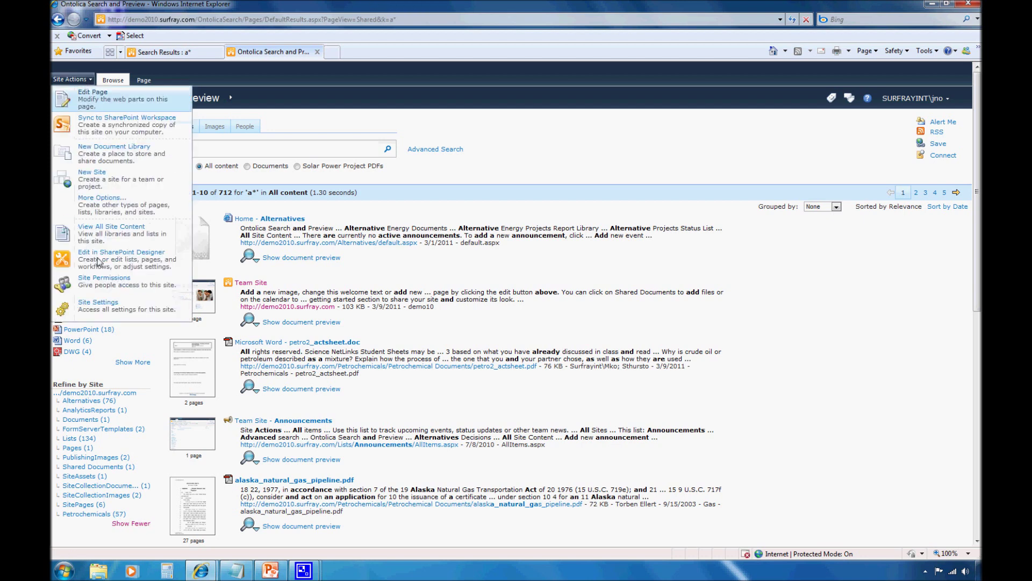
{"action": "left_click", "coordinate": [108, 306]}
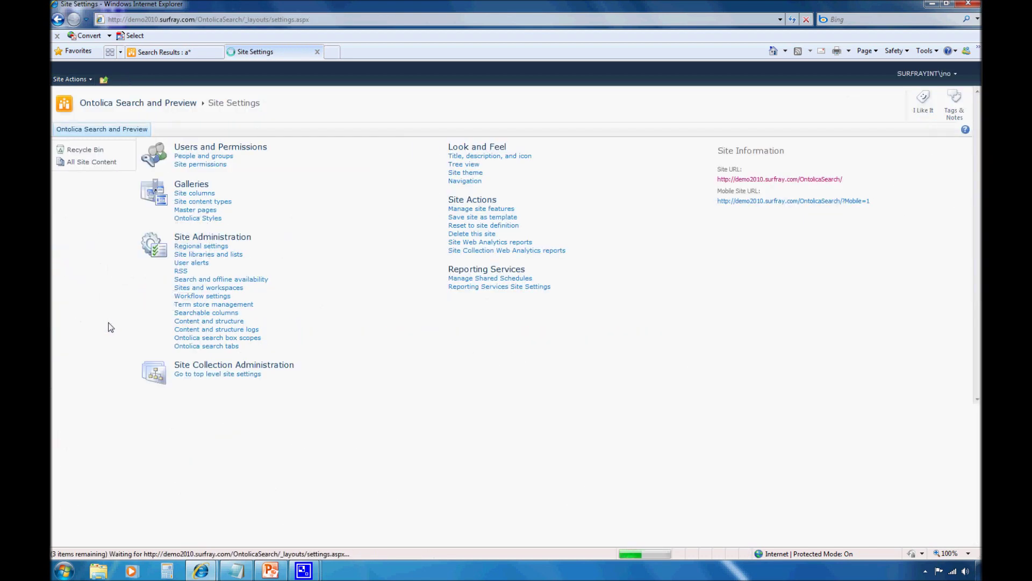
{"action": "left_click", "coordinate": [237, 374]}
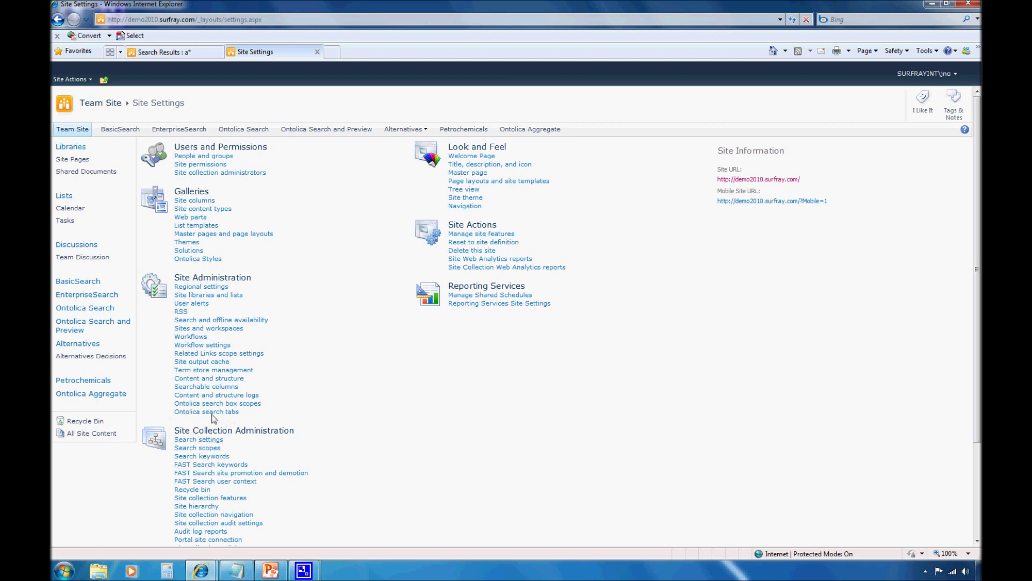
{"action": "left_click", "coordinate": [199, 412]}
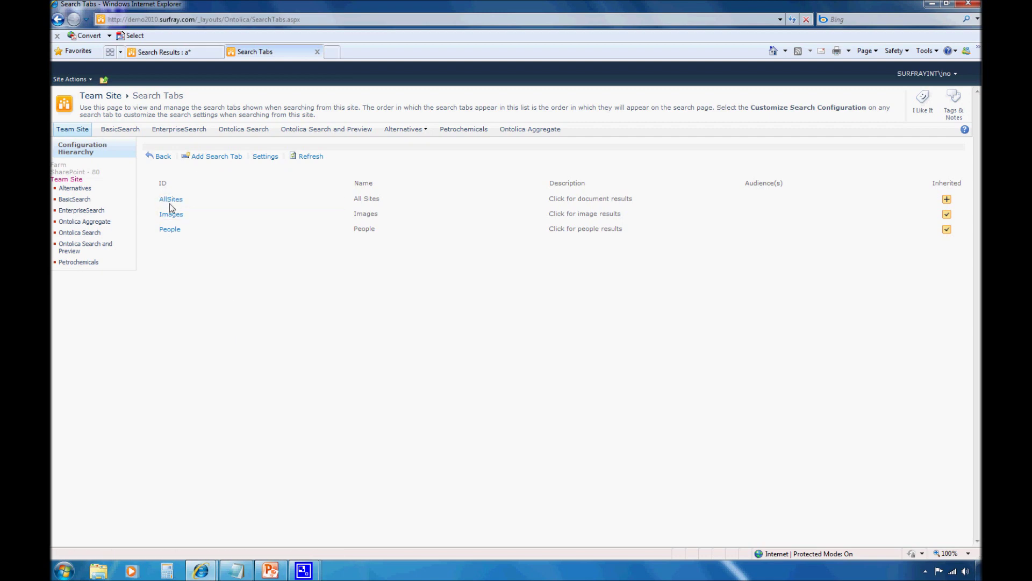
- Open the configuration page of the AllSites search tab
{"action": "mouse_move", "coordinate": [174, 202]}
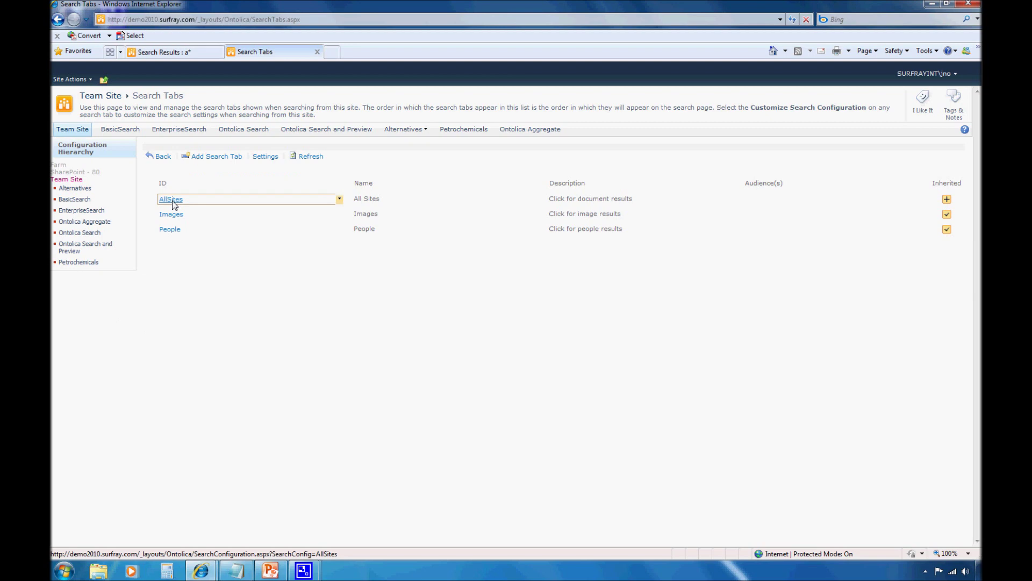
{"action": "left_click", "coordinate": [171, 200]}
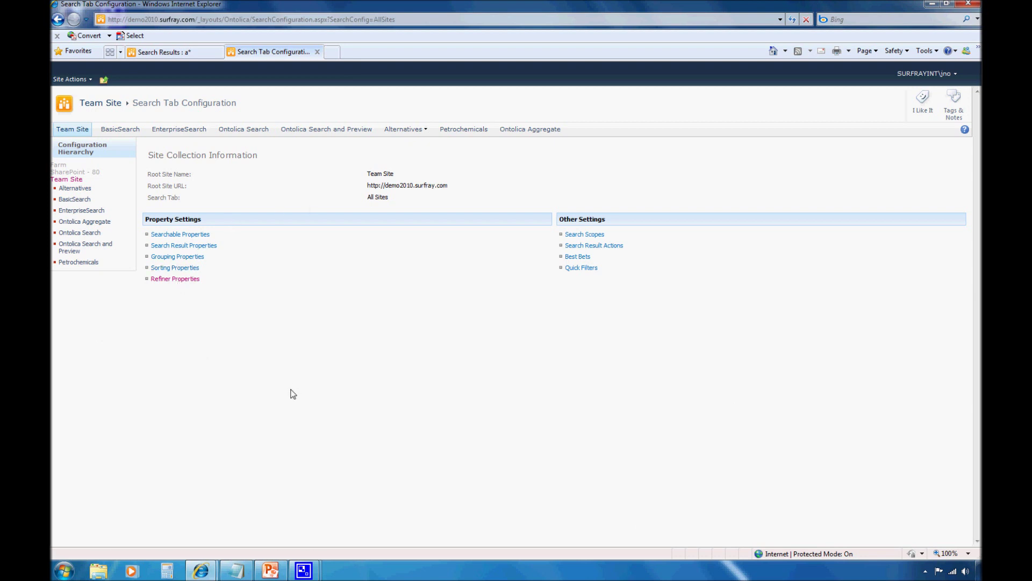
- Show the AllSites tab's refiner properties and begin adding a new refiner property
{"action": "left_click", "coordinate": [173, 281]}
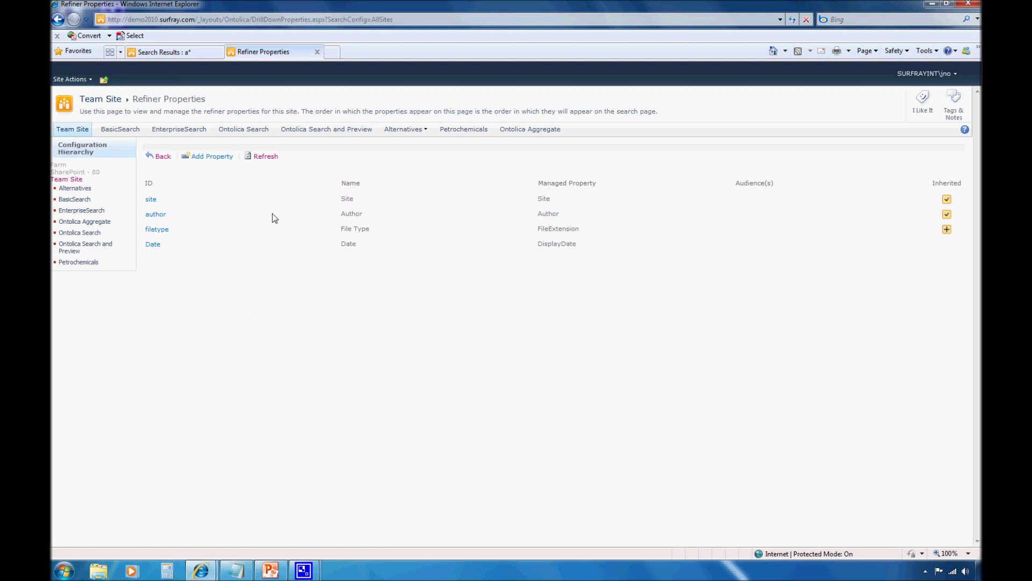
{"action": "left_click", "coordinate": [200, 160]}
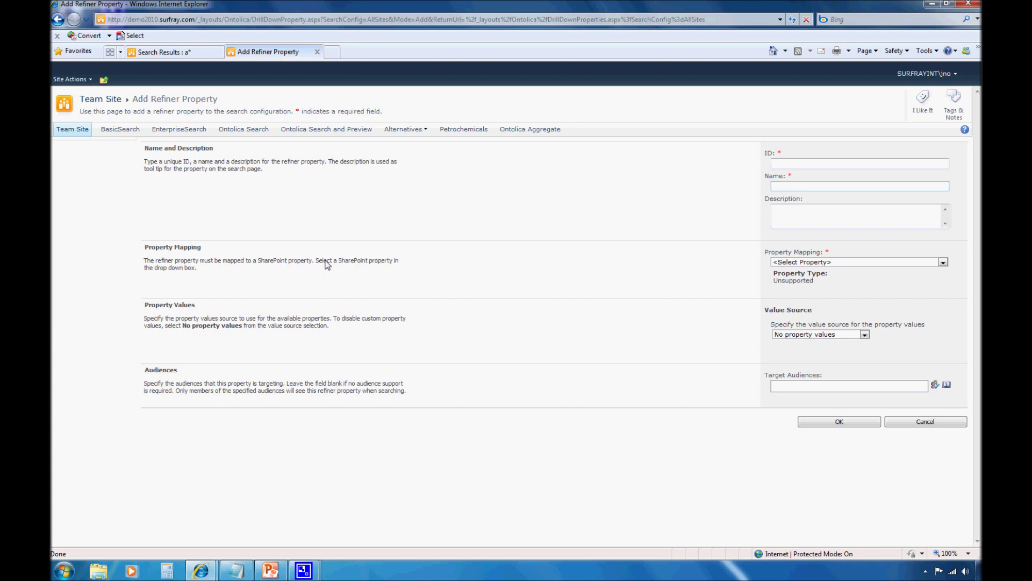
- Name the new refiner 'Energy Type' and map it to the Metadata property
{"action": "type", "text": "Email"}
{"action": "key", "text": "BackSpace"}
{"action": "key", "text": "BackSpace"}
{"action": "key", "text": "BackSpace"}
{"action": "key", "text": "BackSpace"}
{"action": "type", "text": "nergy Type"}
{"action": "left_click", "coordinate": [834, 261]}
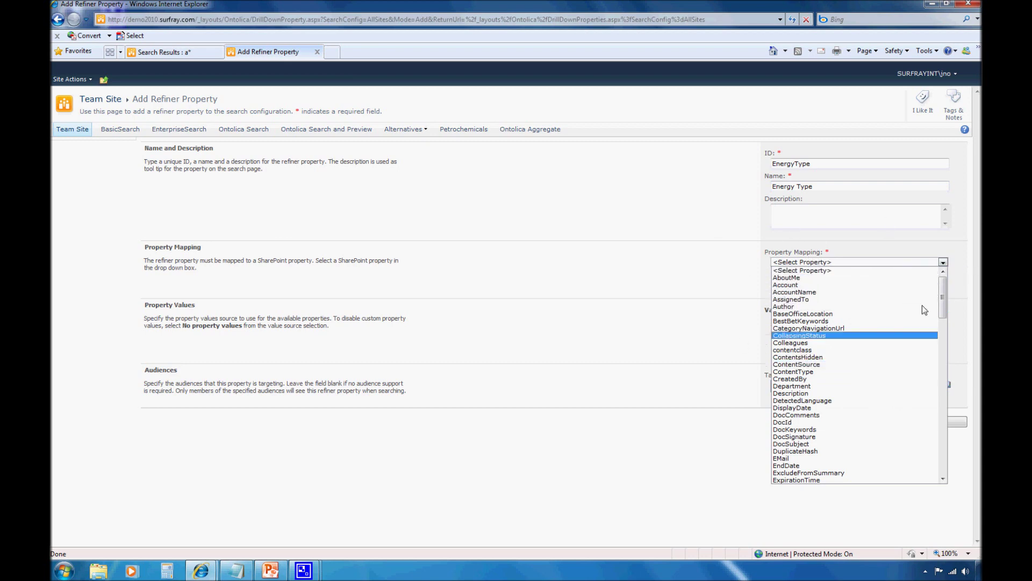
{"action": "left_click_drag", "start_coordinate": [945, 299], "coordinate": [945, 387]}
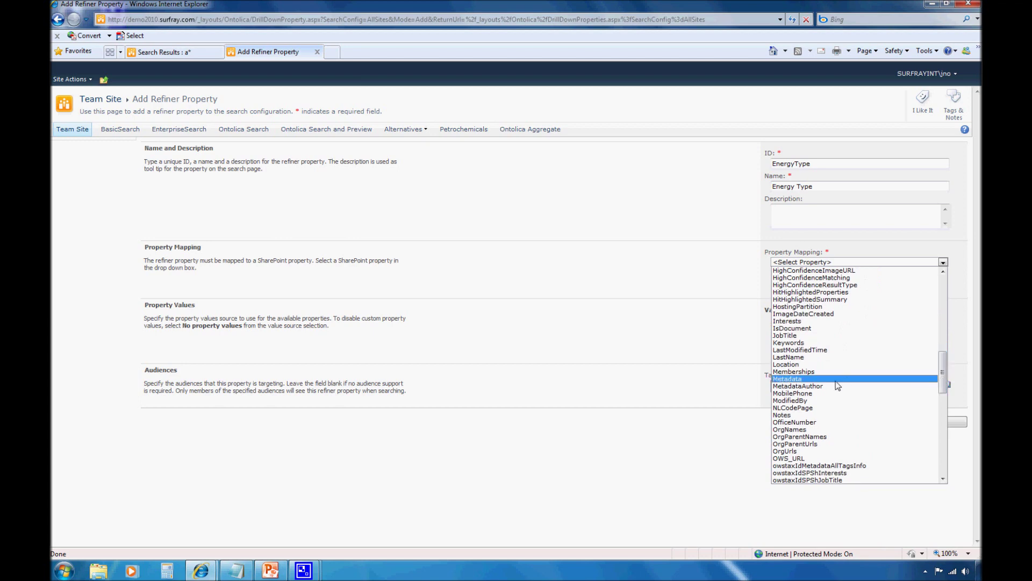
{"action": "left_click", "coordinate": [805, 380]}
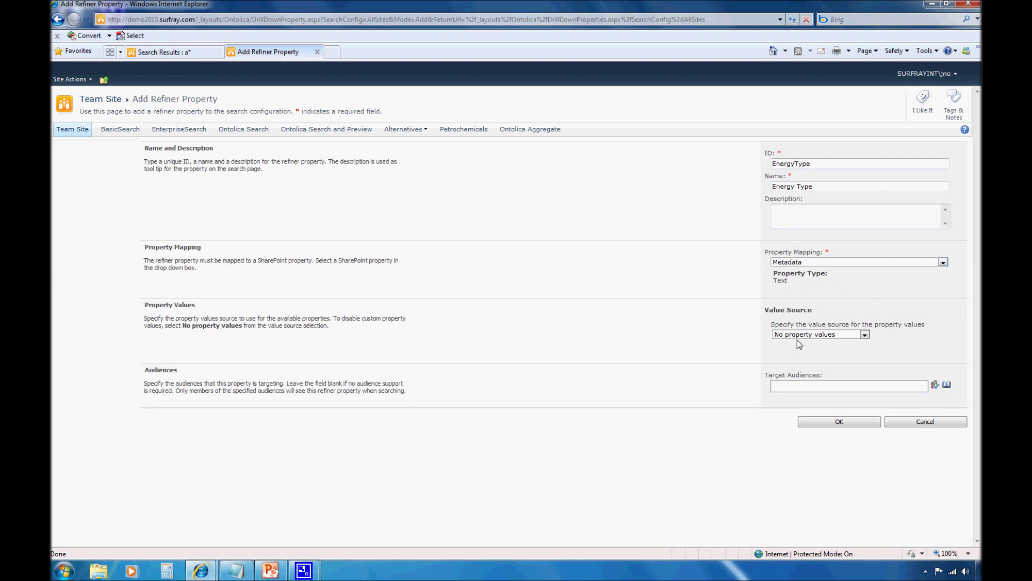
{"action": "left_click", "coordinate": [813, 335]}
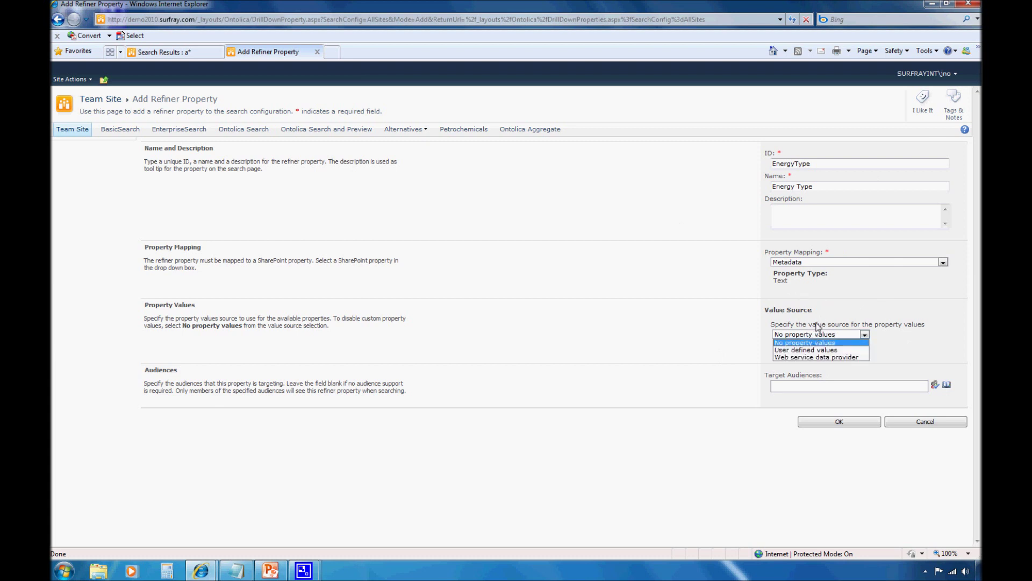
{"action": "left_click", "coordinate": [721, 287]}
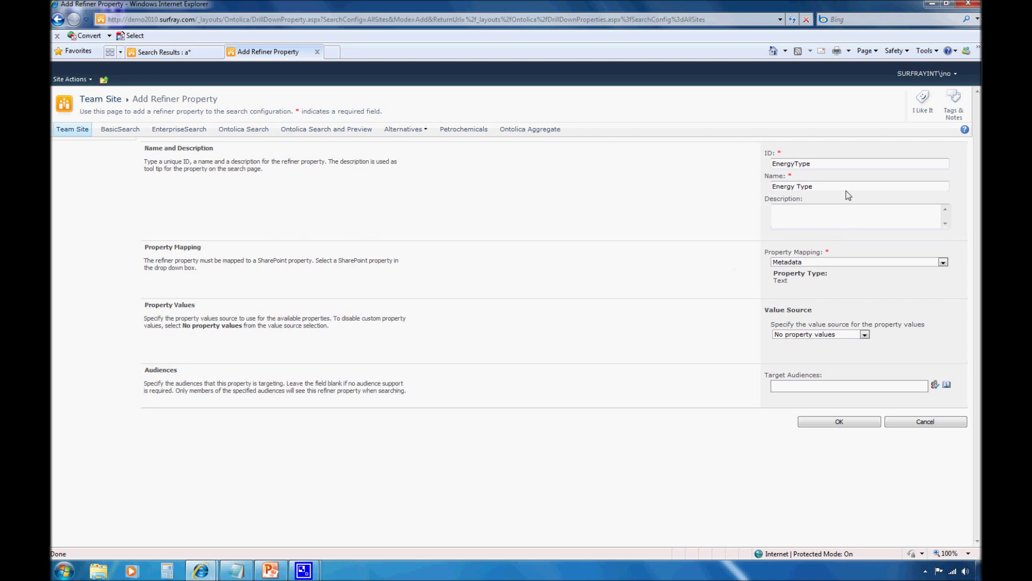
- Save the Energy Type refiner, search 'energy' on Ontolica Search and Preview, and expand all Energy Type values
{"action": "left_click", "coordinate": [843, 422]}
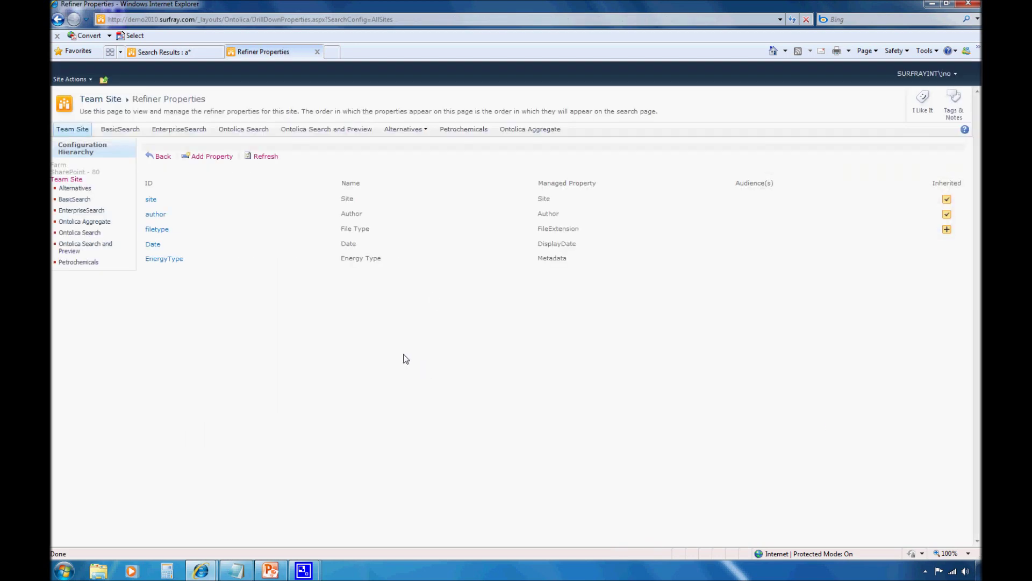
{"action": "left_click", "coordinate": [304, 134]}
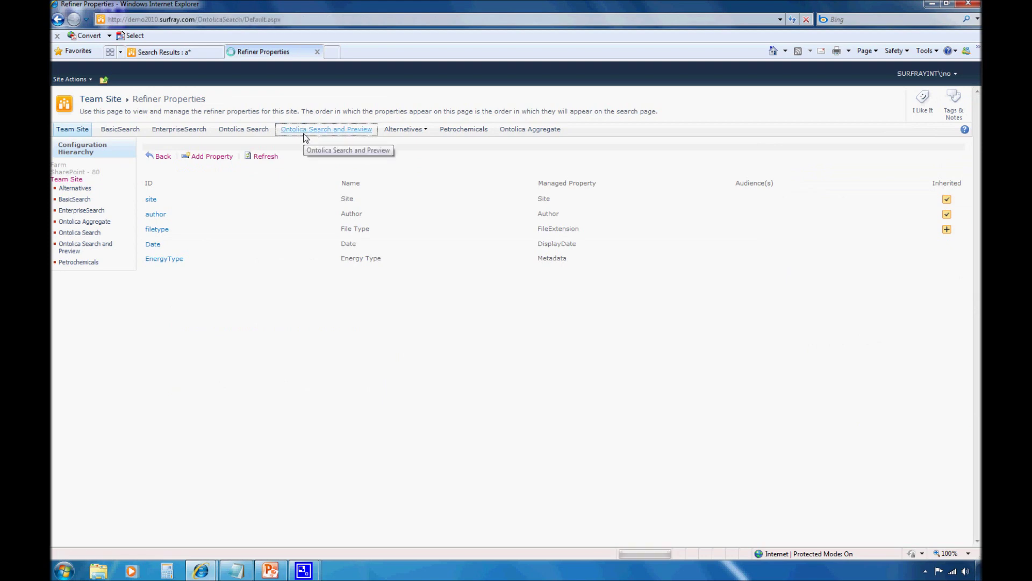
{"action": "type", "text": "energy"}
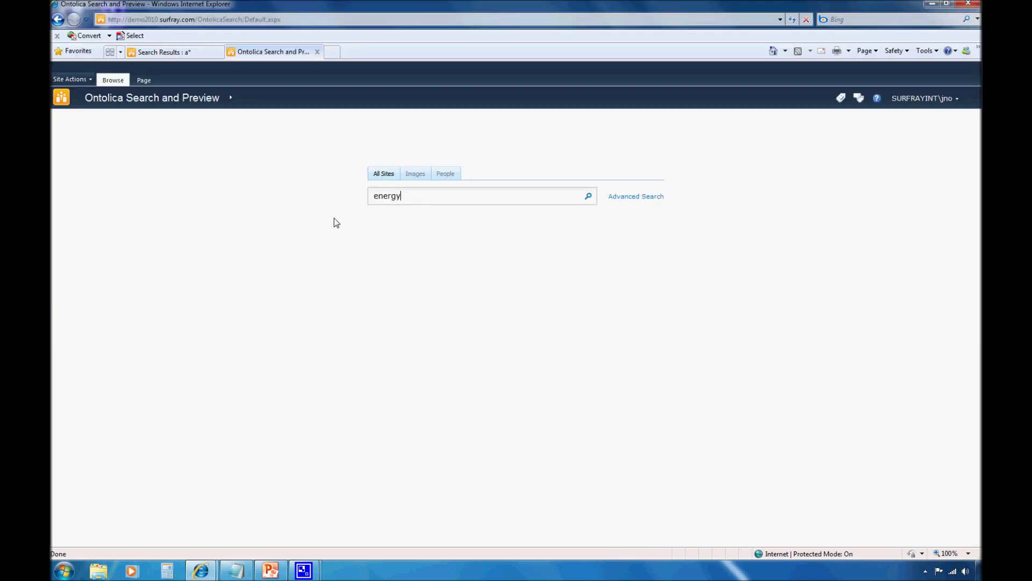
{"action": "key", "text": "Return"}
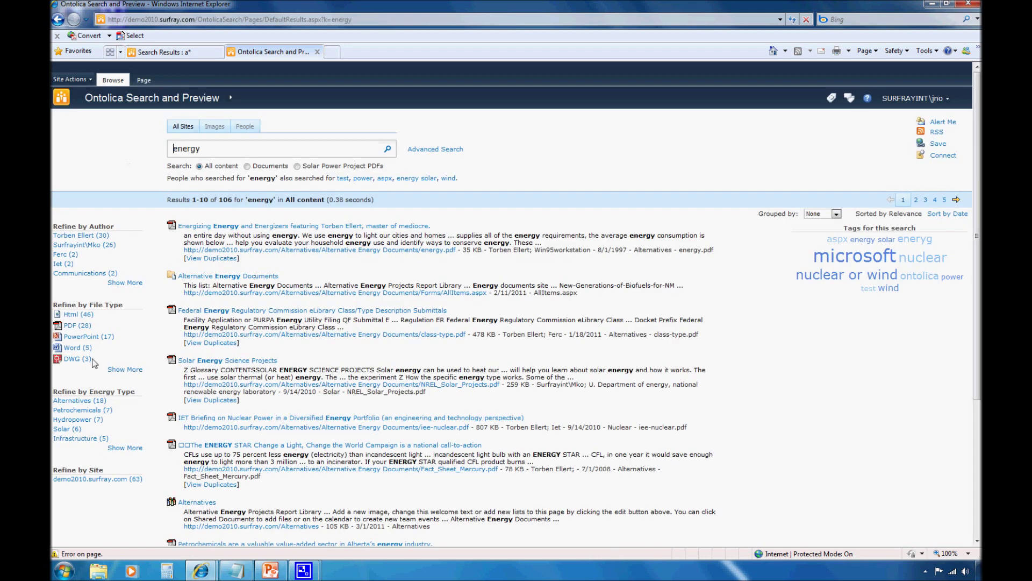
{"action": "scroll", "coordinate": [96, 325], "scroll_direction": "down", "scroll_amount": 3}
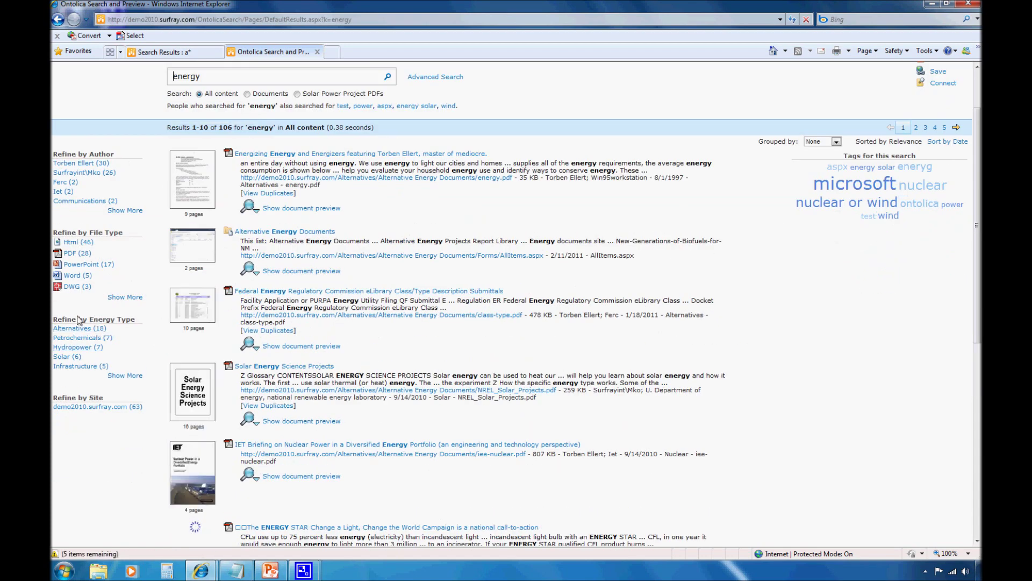
{"action": "left_click", "coordinate": [125, 375]}
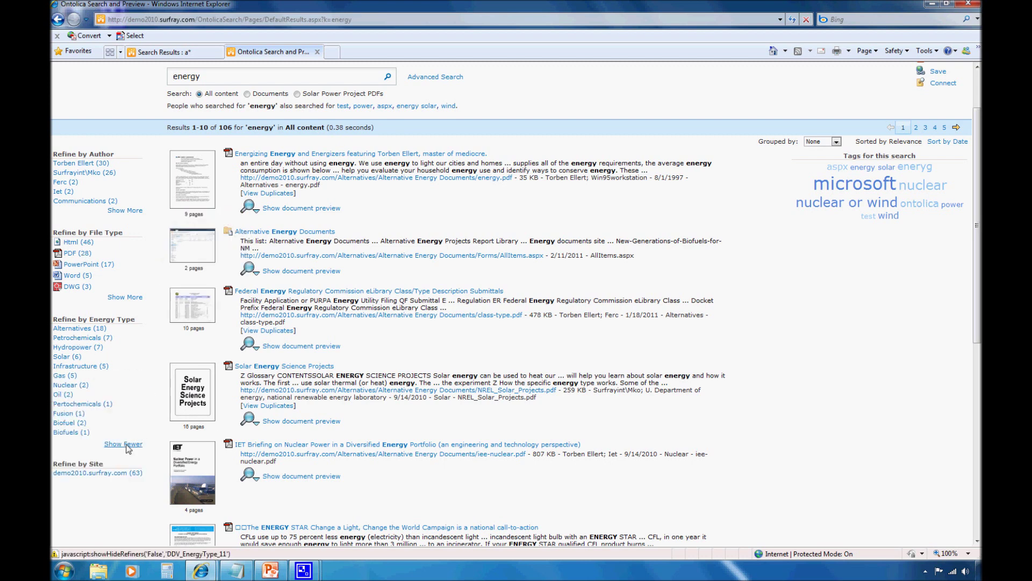